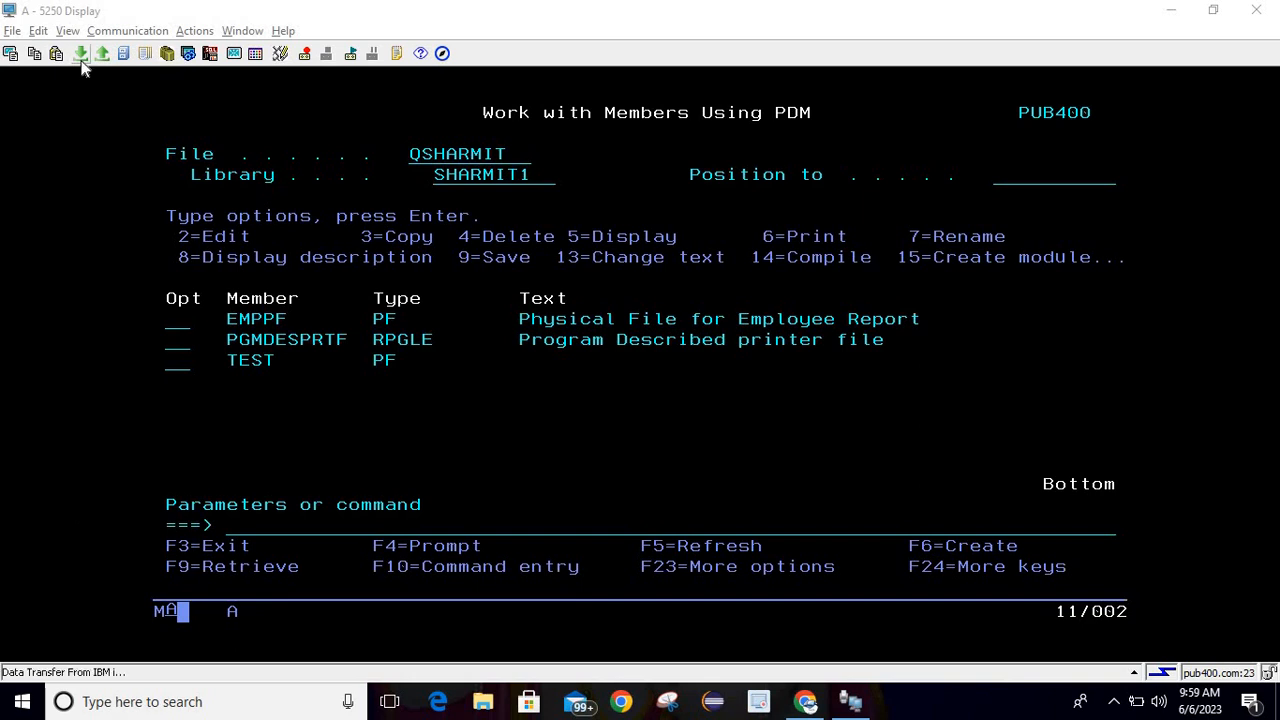
Hide the emulator's toolbar and show it again
left_click(144, 229)
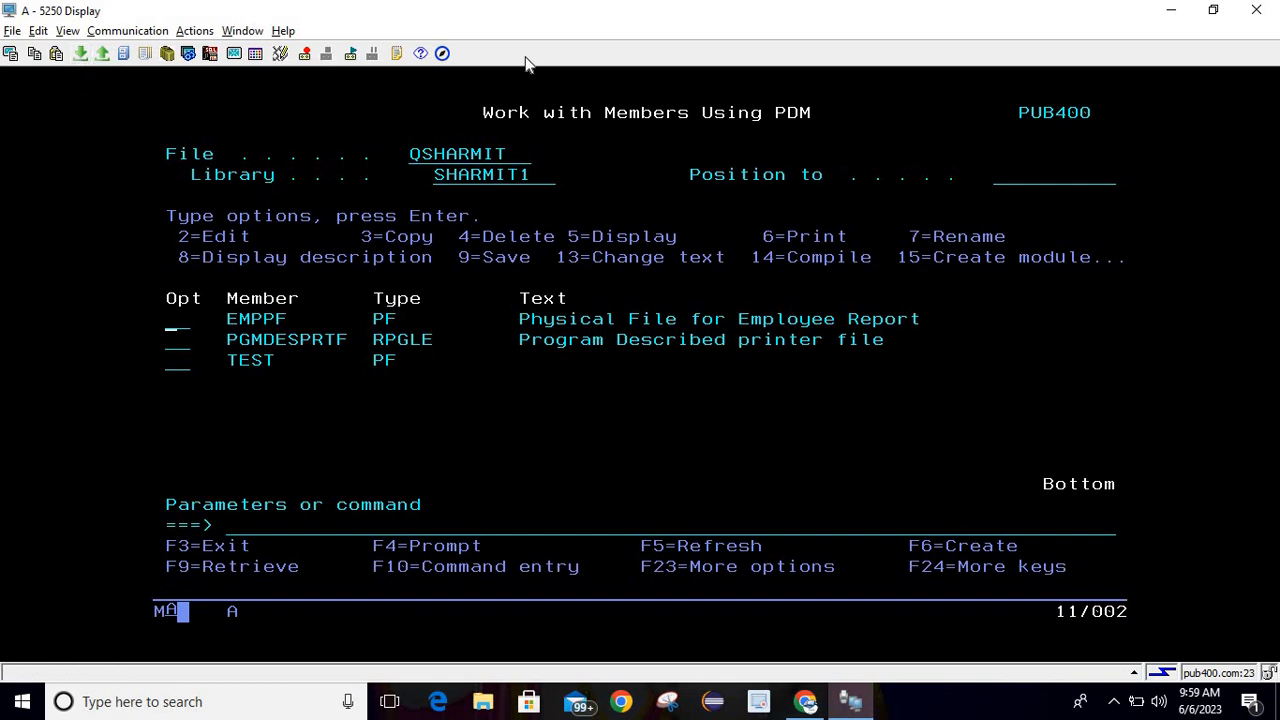
left_click(68, 31)
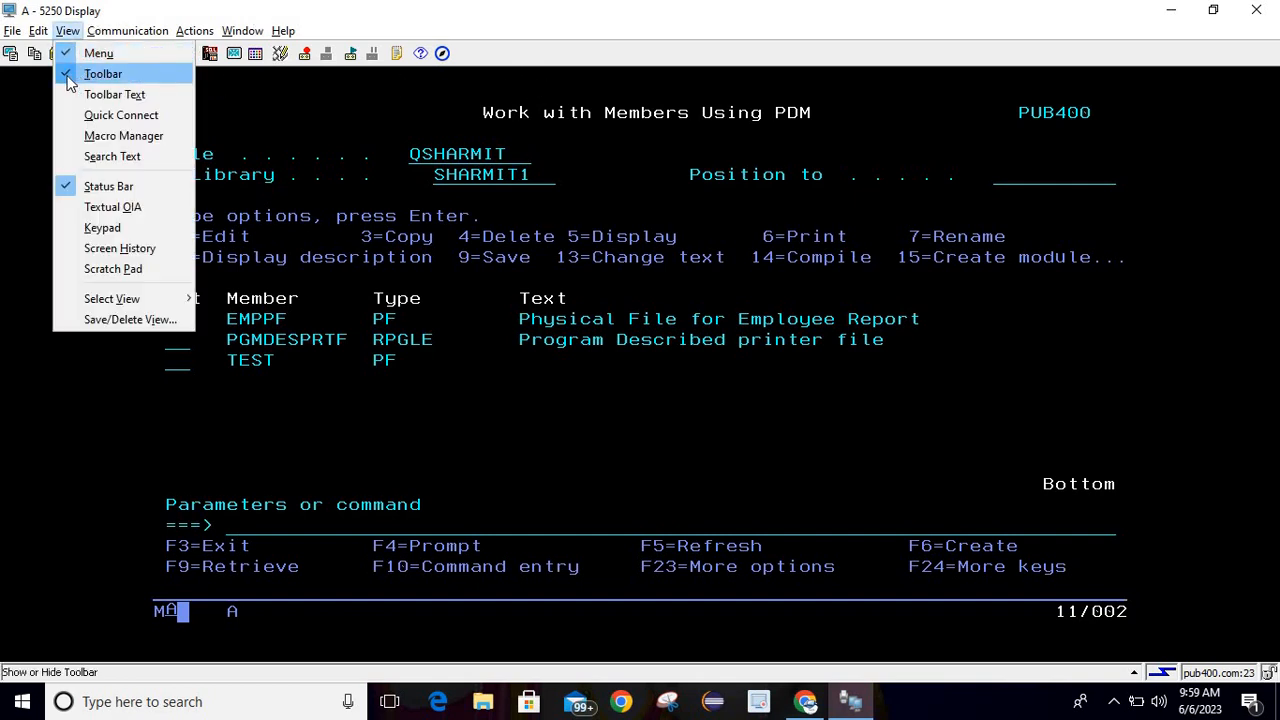
left_click(103, 74)
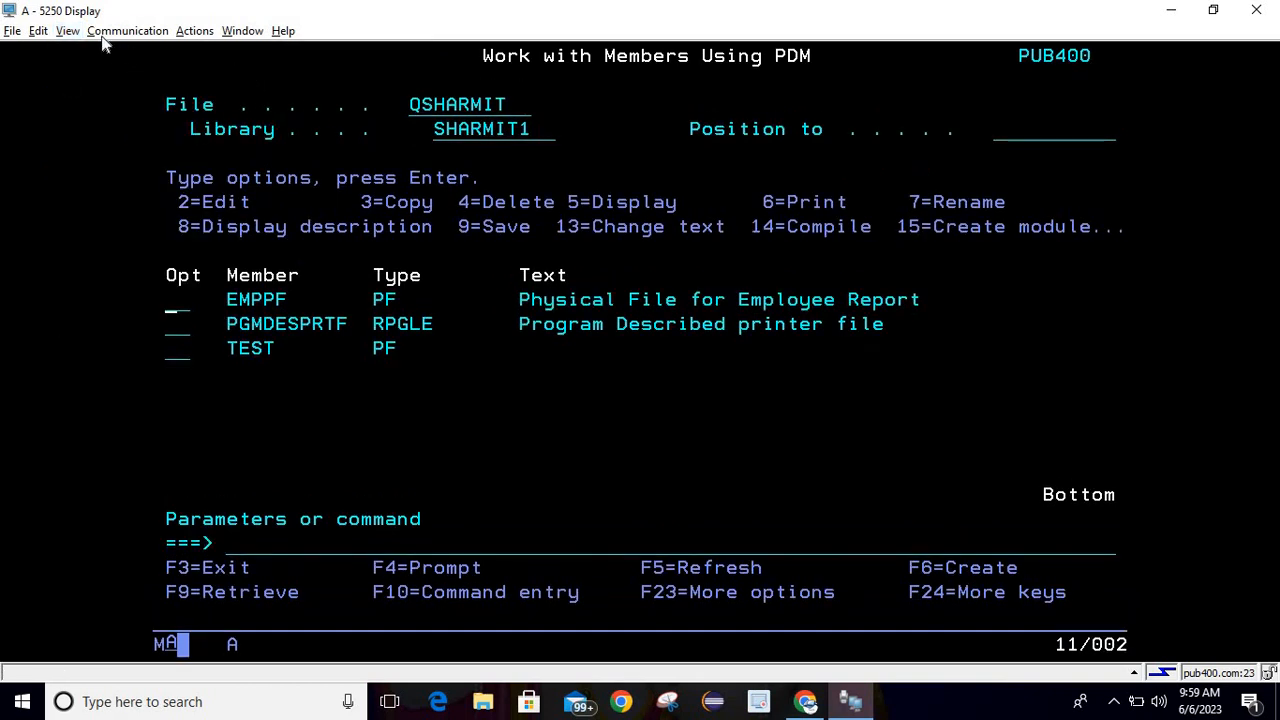
left_click(68, 31)
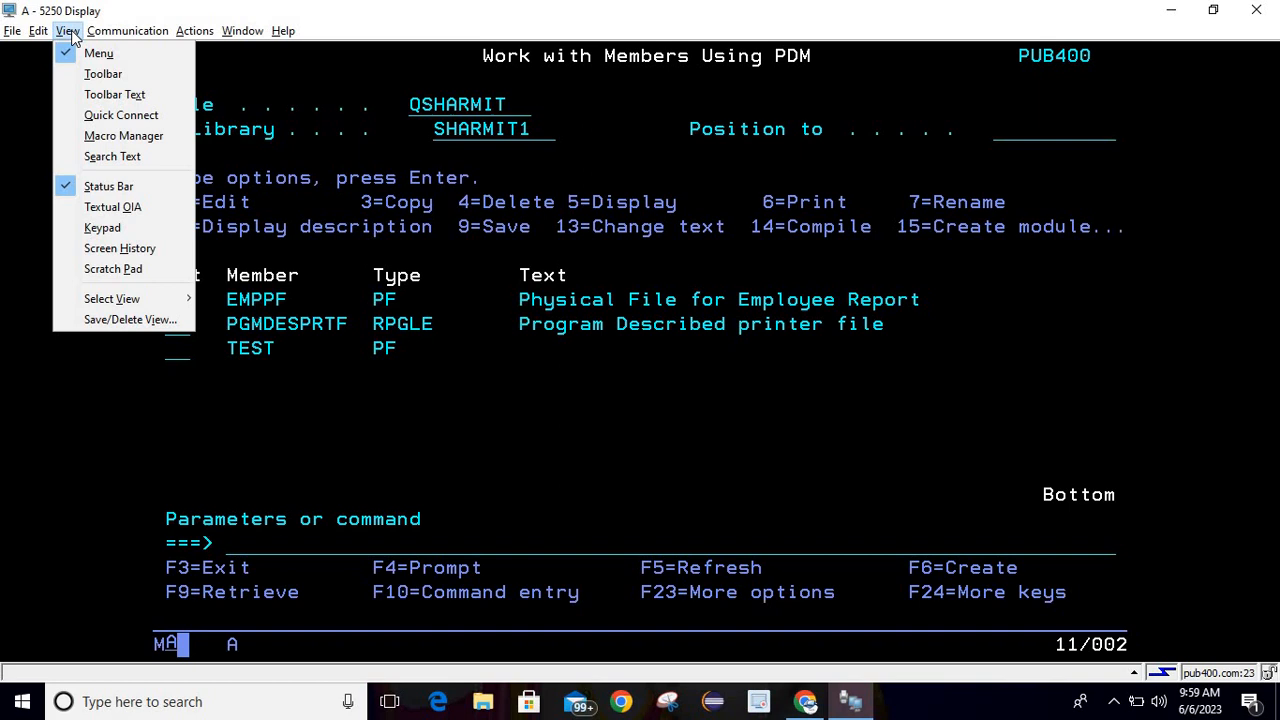
left_click(103, 74)
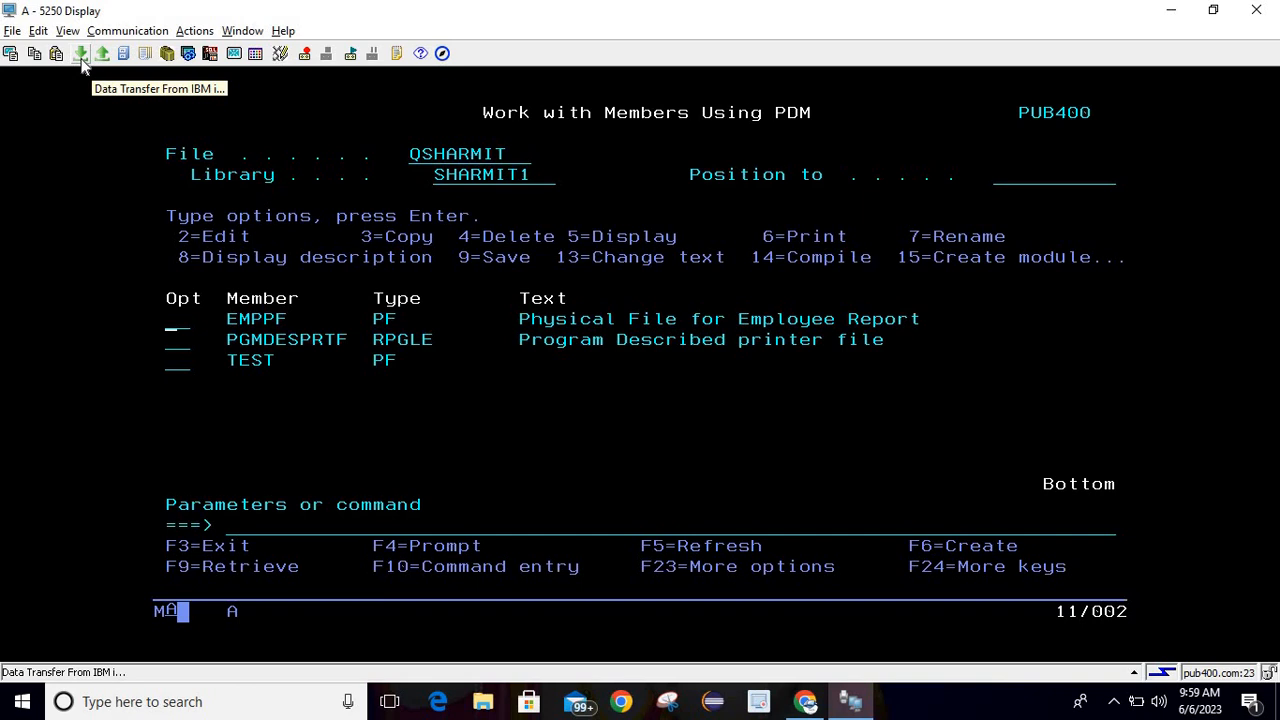
Start an interactive SQL session with the strsql command
left_click(263, 222)
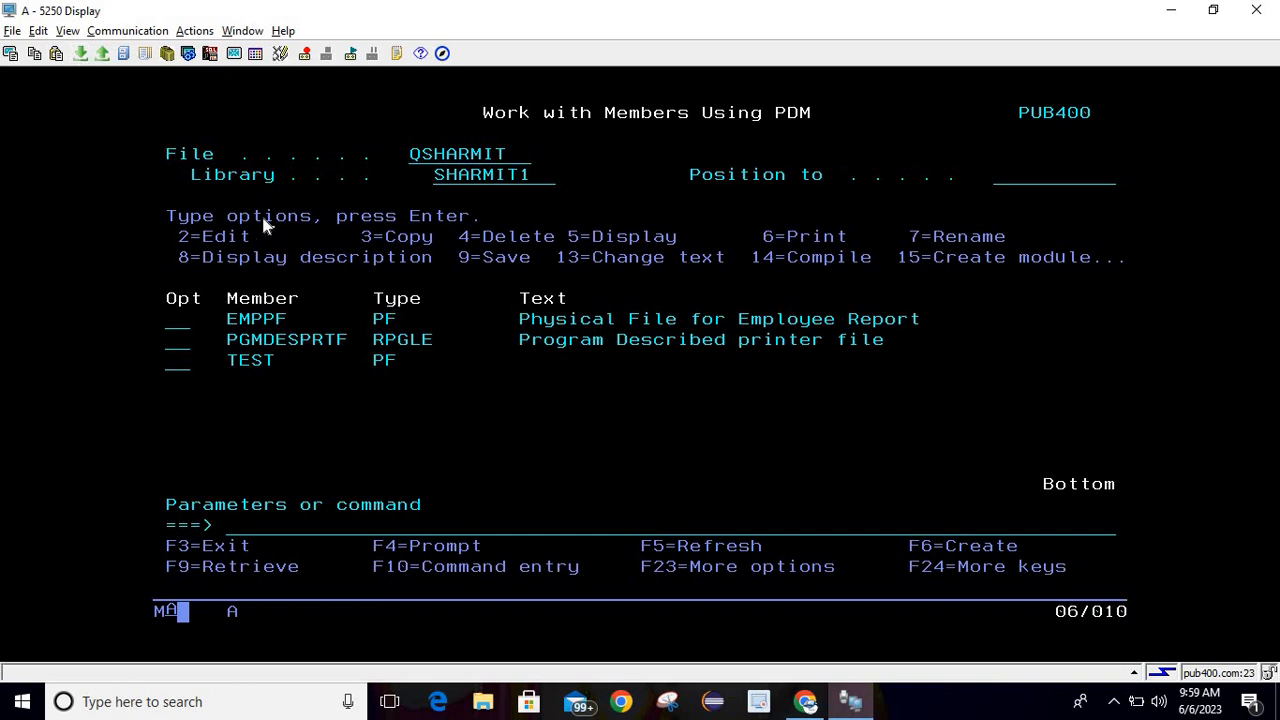
left_click(469, 408)
left_click(322, 523)
type("strsql")
key("Return")
Run the statement select * from emppf to display the employee records
type("se")
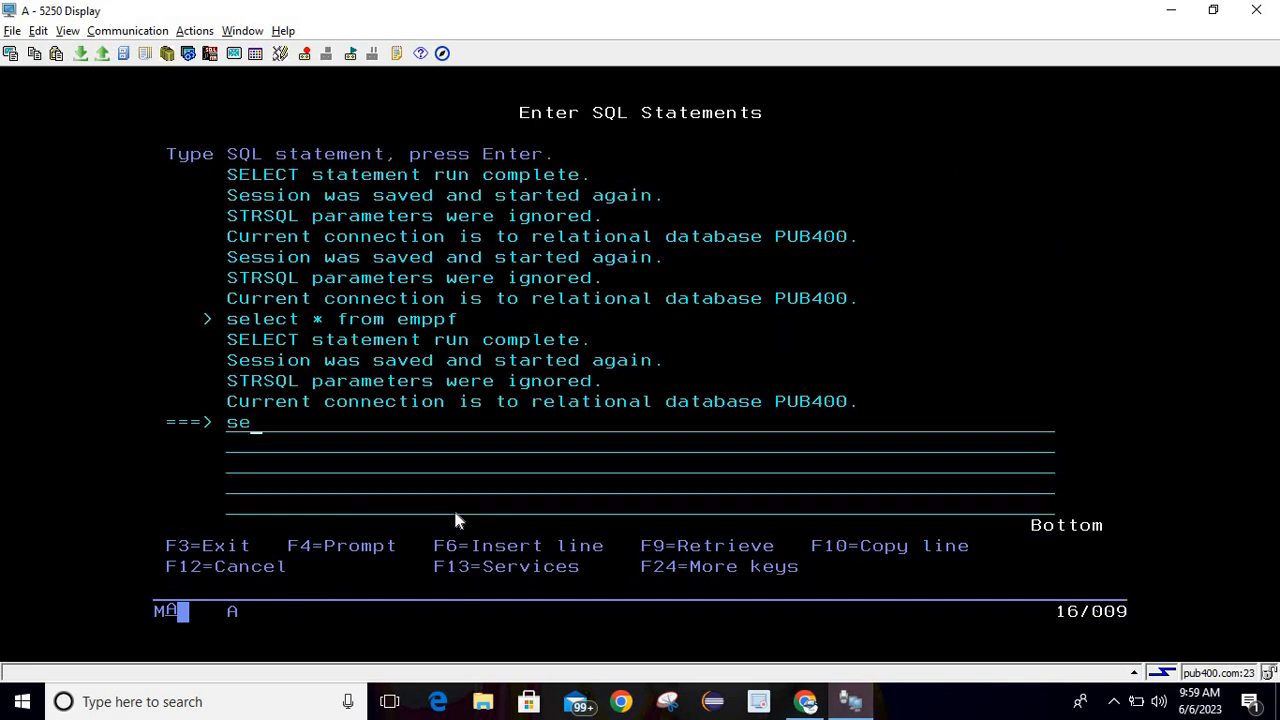
type("lect*")
key("BackSpace")
key("BackSpace")
type("* from emppf")
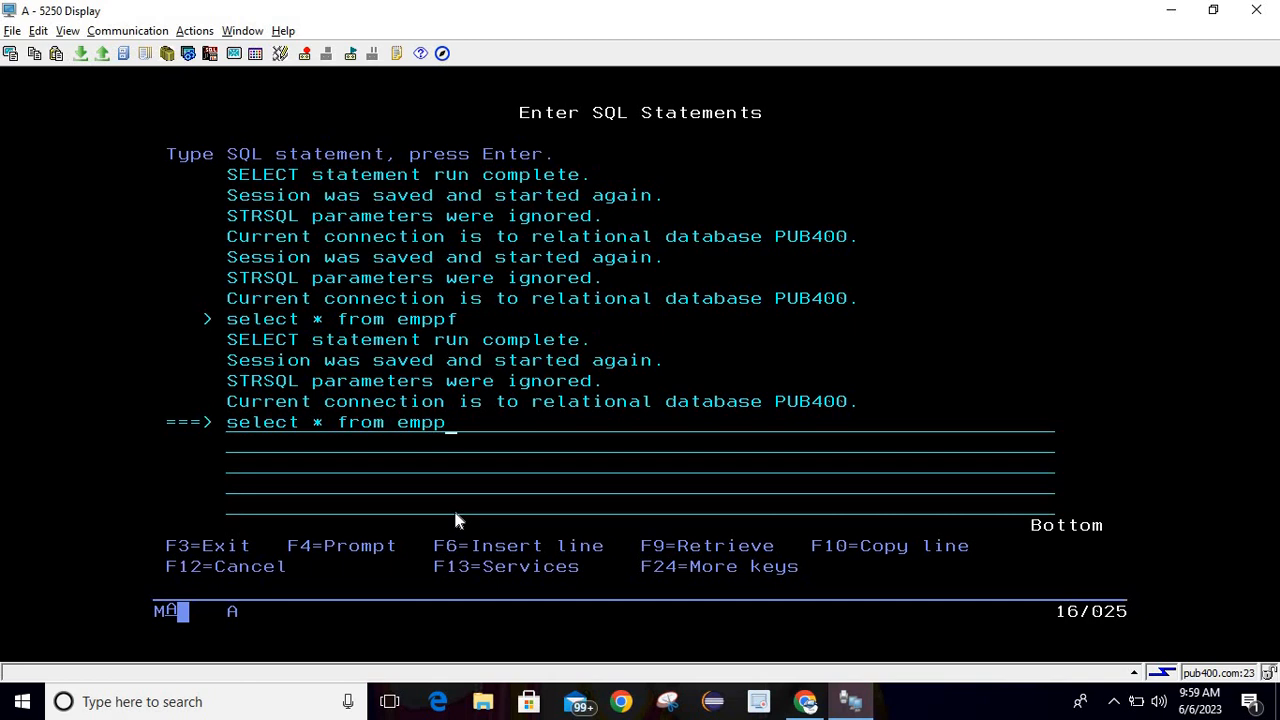
key("Return")
left_click(451, 352)
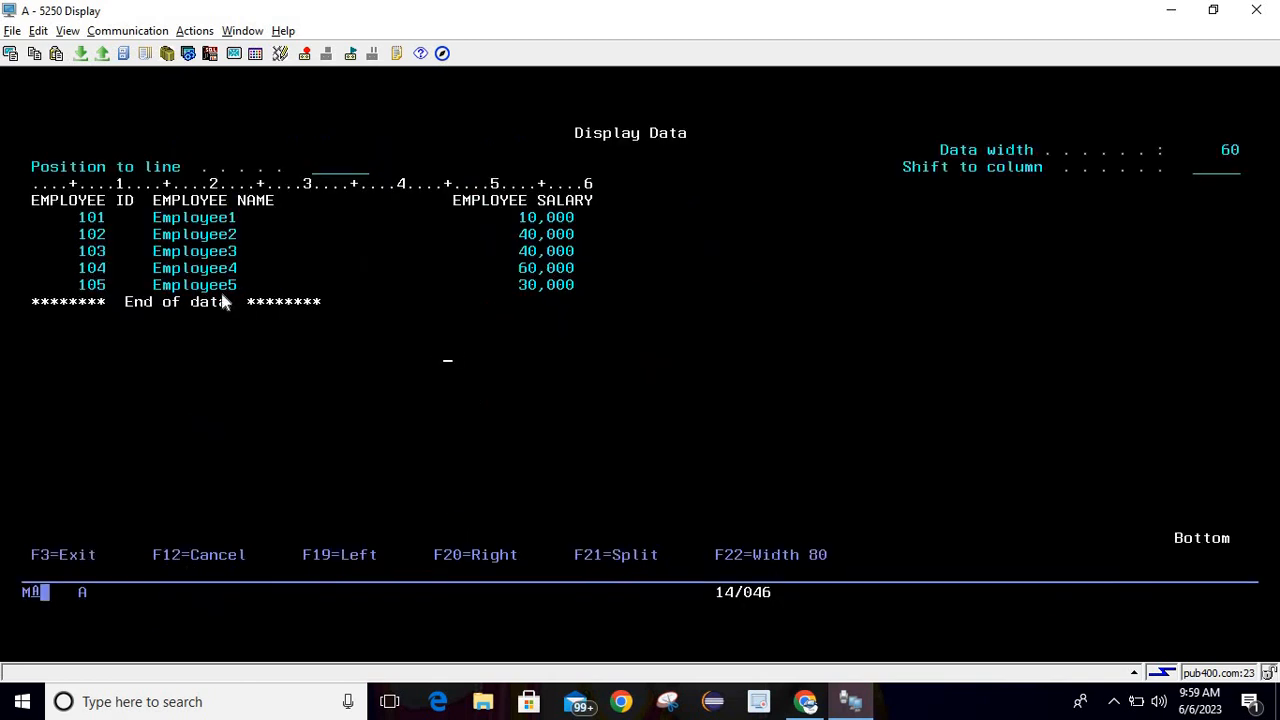
left_click(170, 290)
left_click(350, 165)
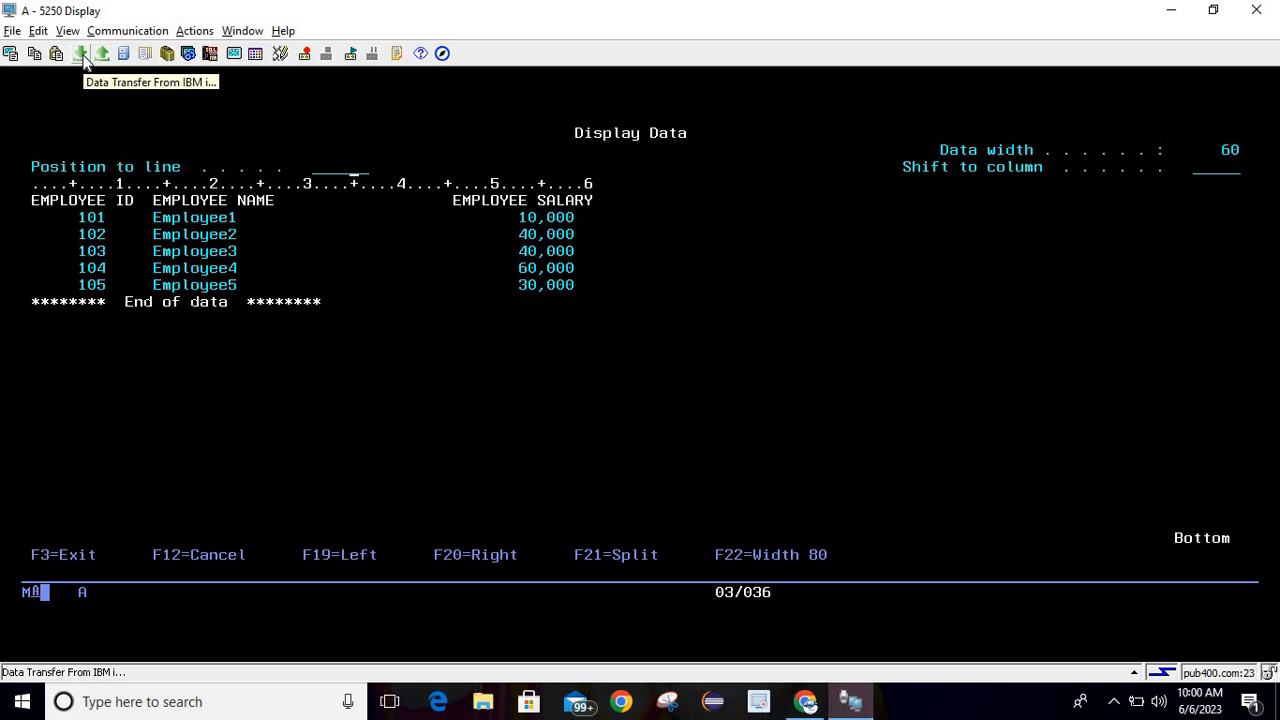
left_click(352, 250)
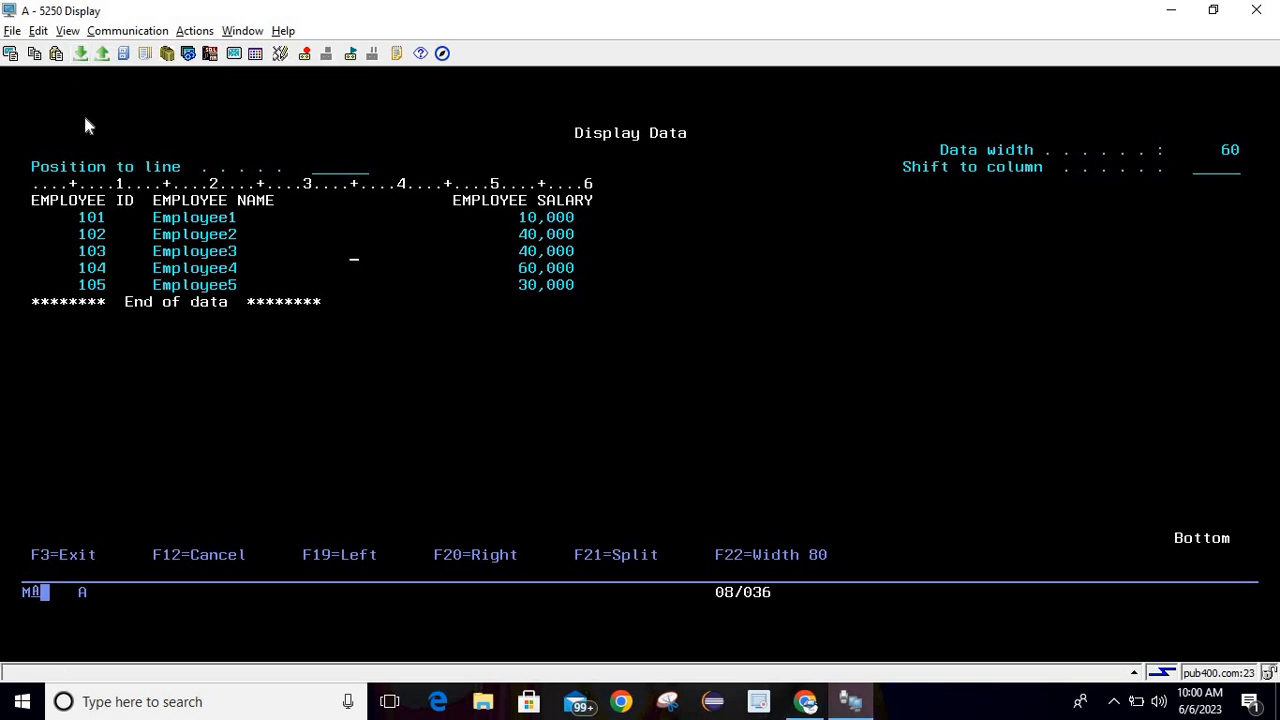
Open Data Transfer From IBM i and shift its window slightly upward over the employee data
left_click(81, 53)
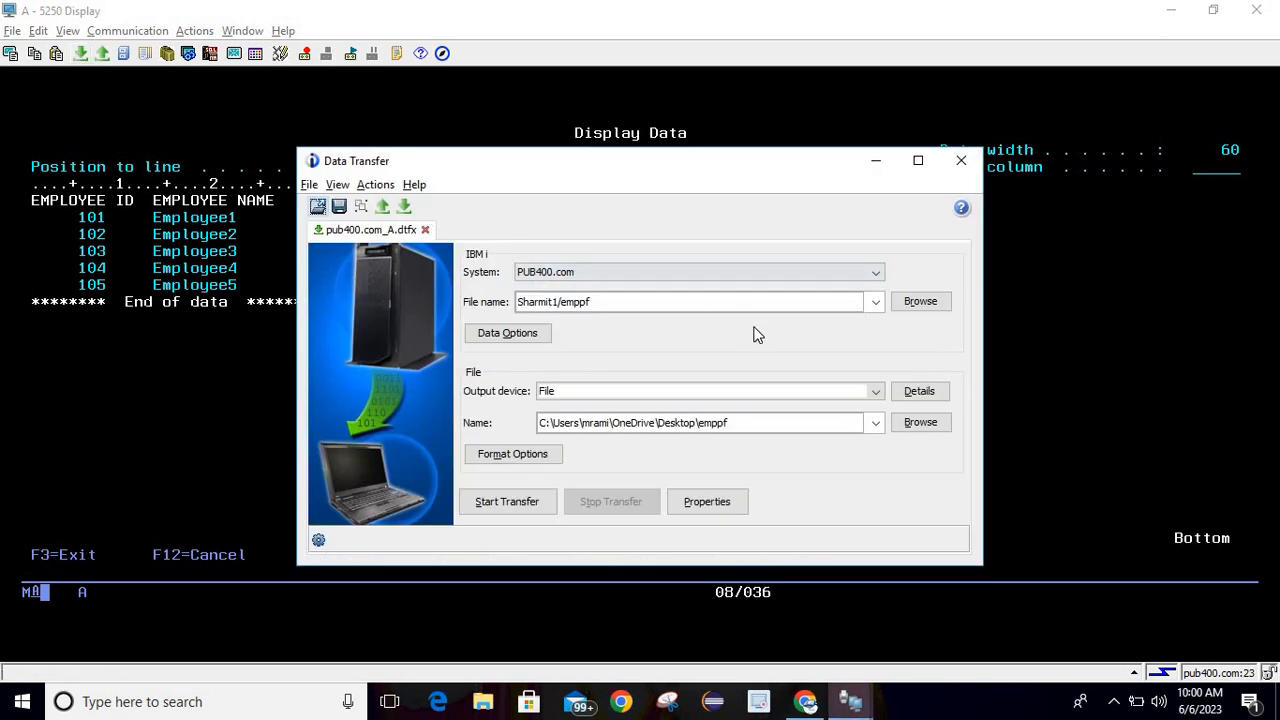
left_click(678, 307)
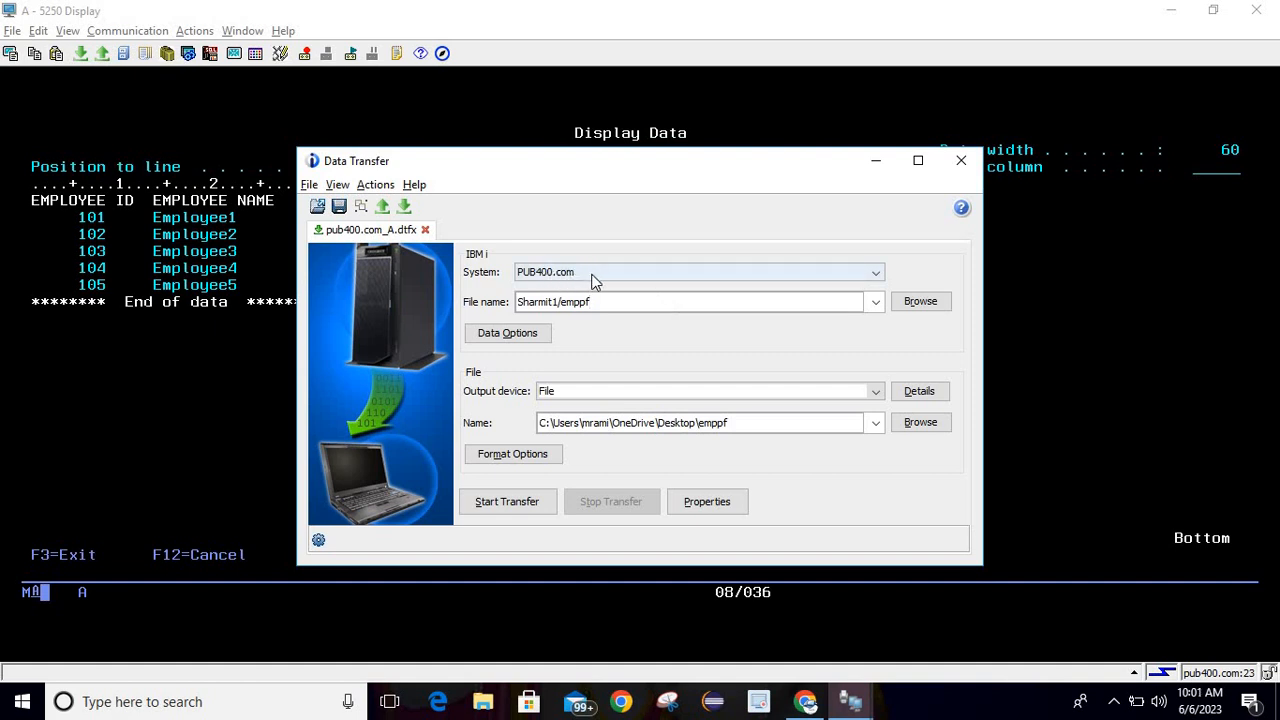
left_click_drag(610, 166, 604, 148)
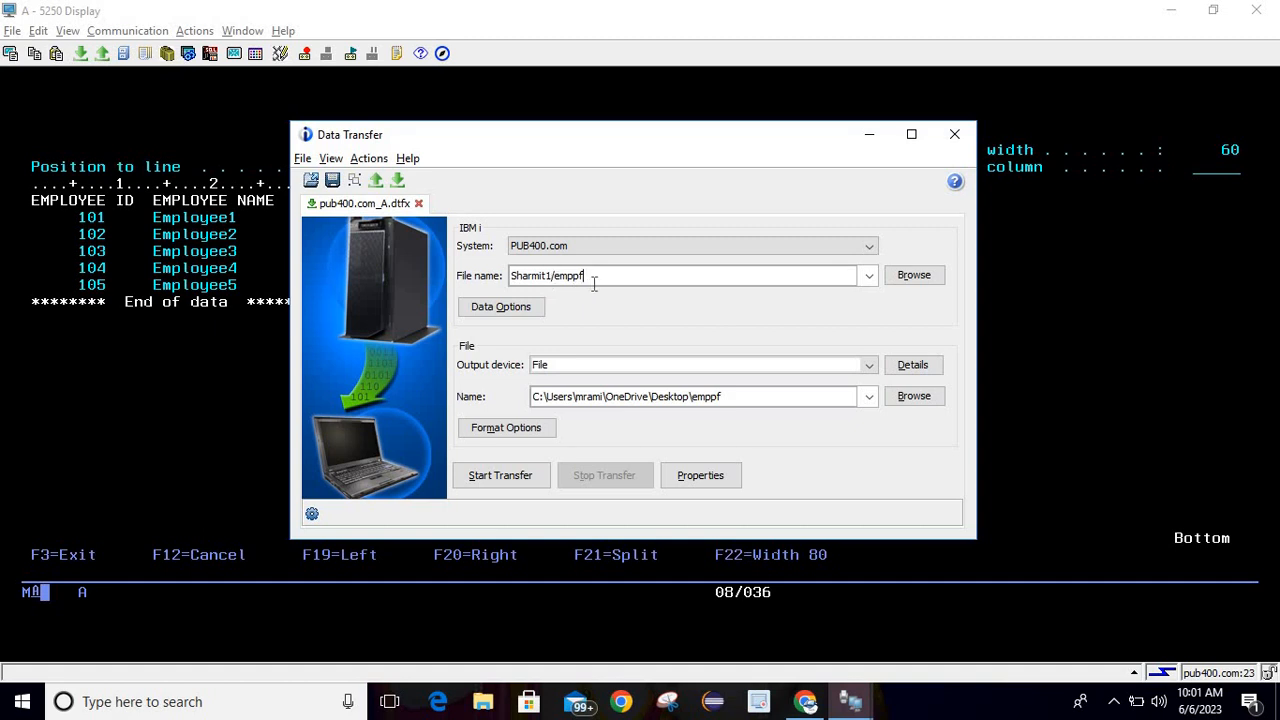
Browse the library's files and members for the EMPPF member and leave the list without changing the selection
left_click(907, 278)
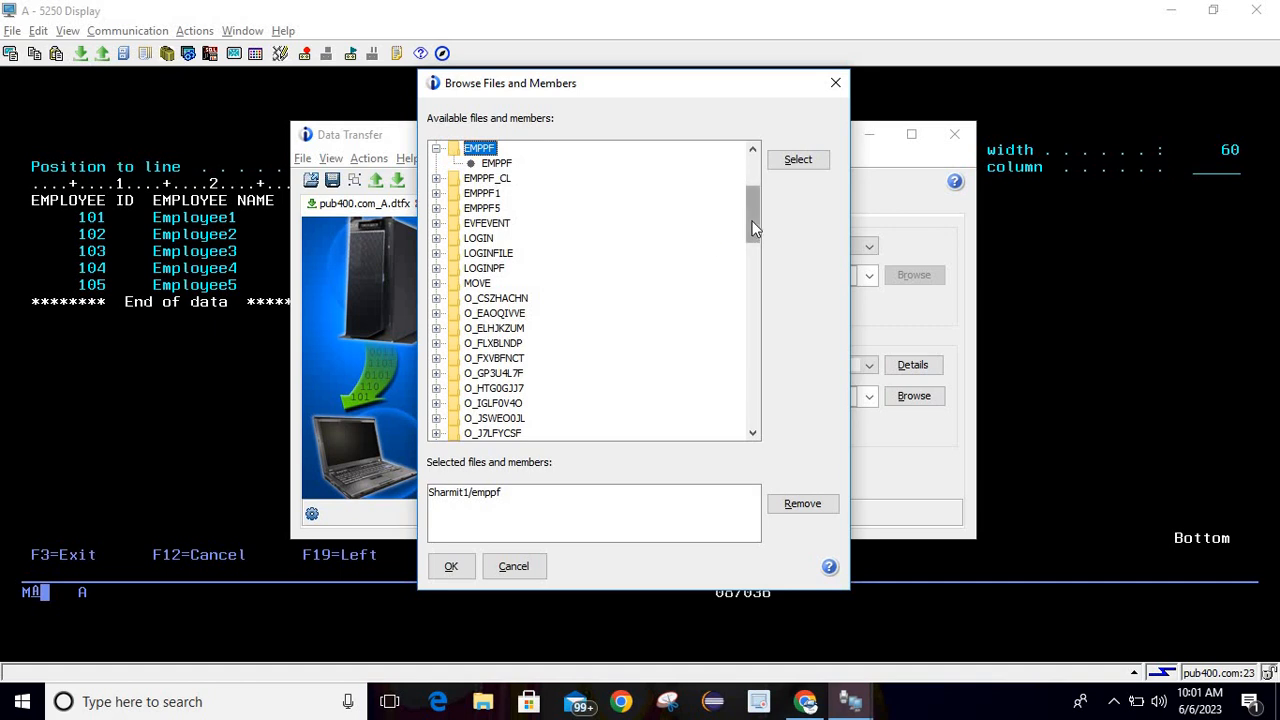
scroll(753, 228, "up", 4)
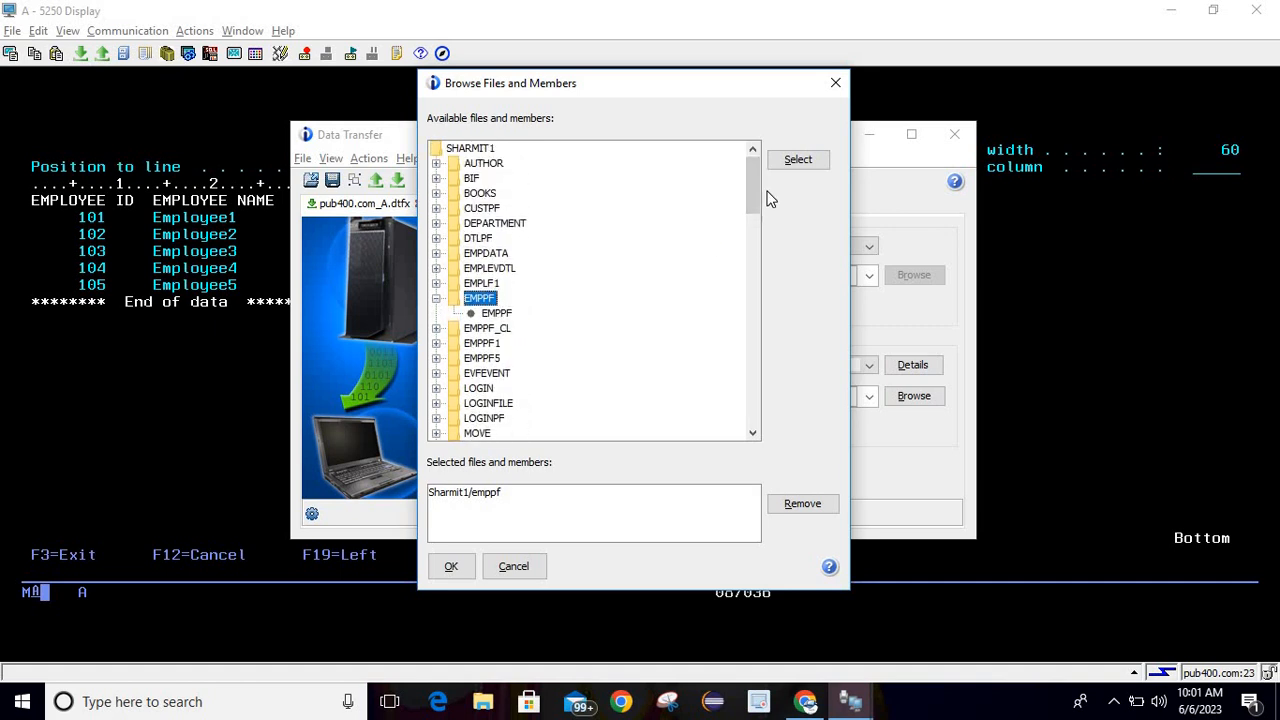
key("Down")
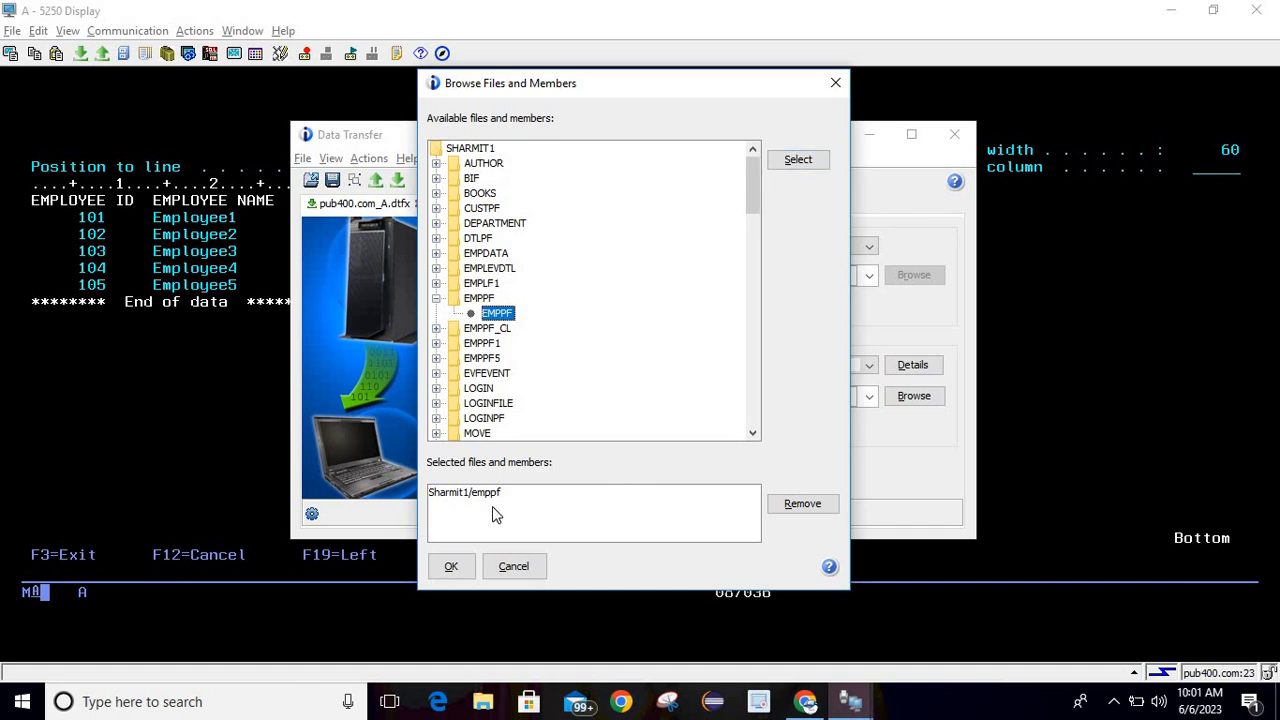
left_click(523, 567)
Highlight the library part and the emppf part of the source file name in turn
left_click(553, 276)
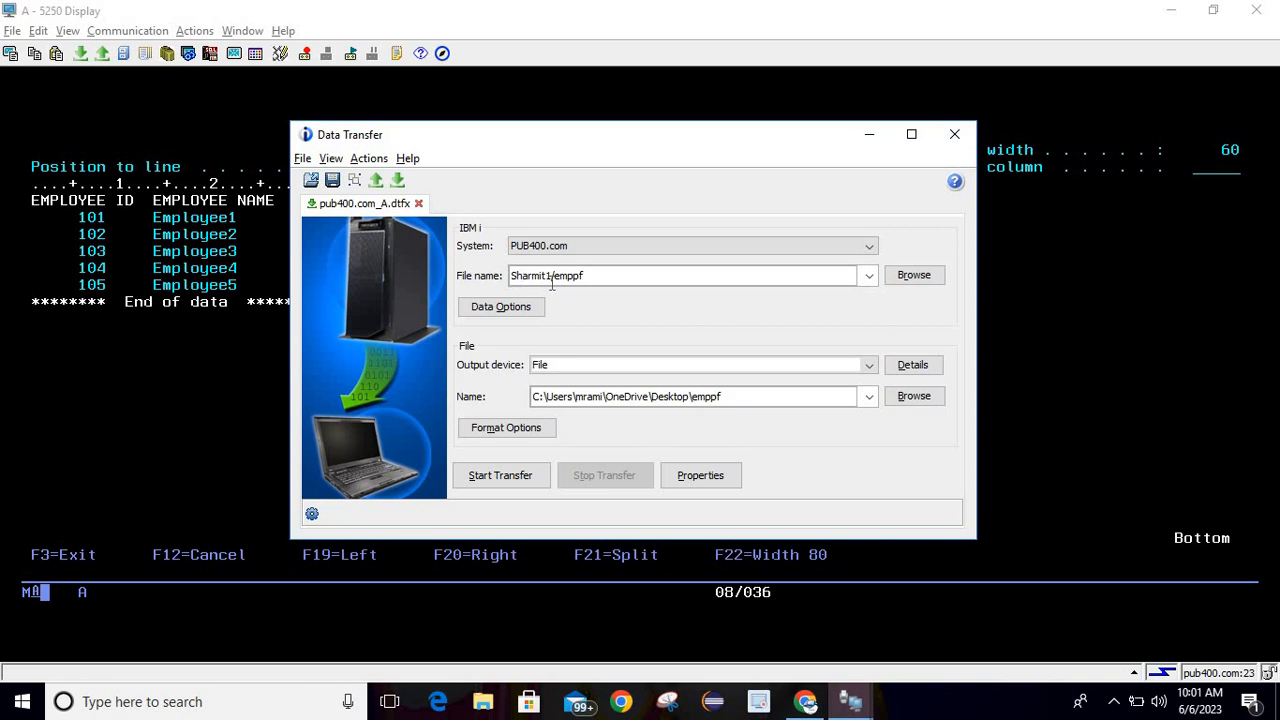
left_click_drag(550, 284, 511, 283)
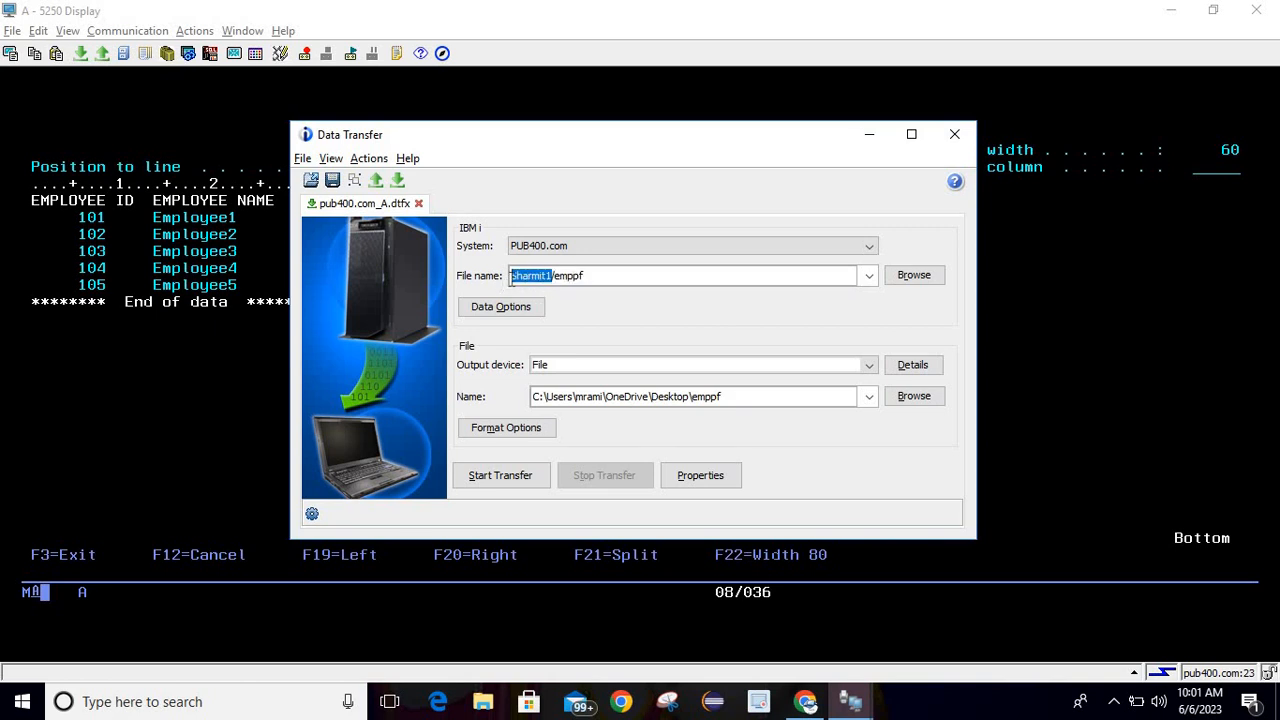
left_click(583, 276)
left_click_drag(583, 276, 555, 277)
left_click(590, 278)
Open the transfer's data options and check them against the displayed employee records
left_click(518, 311)
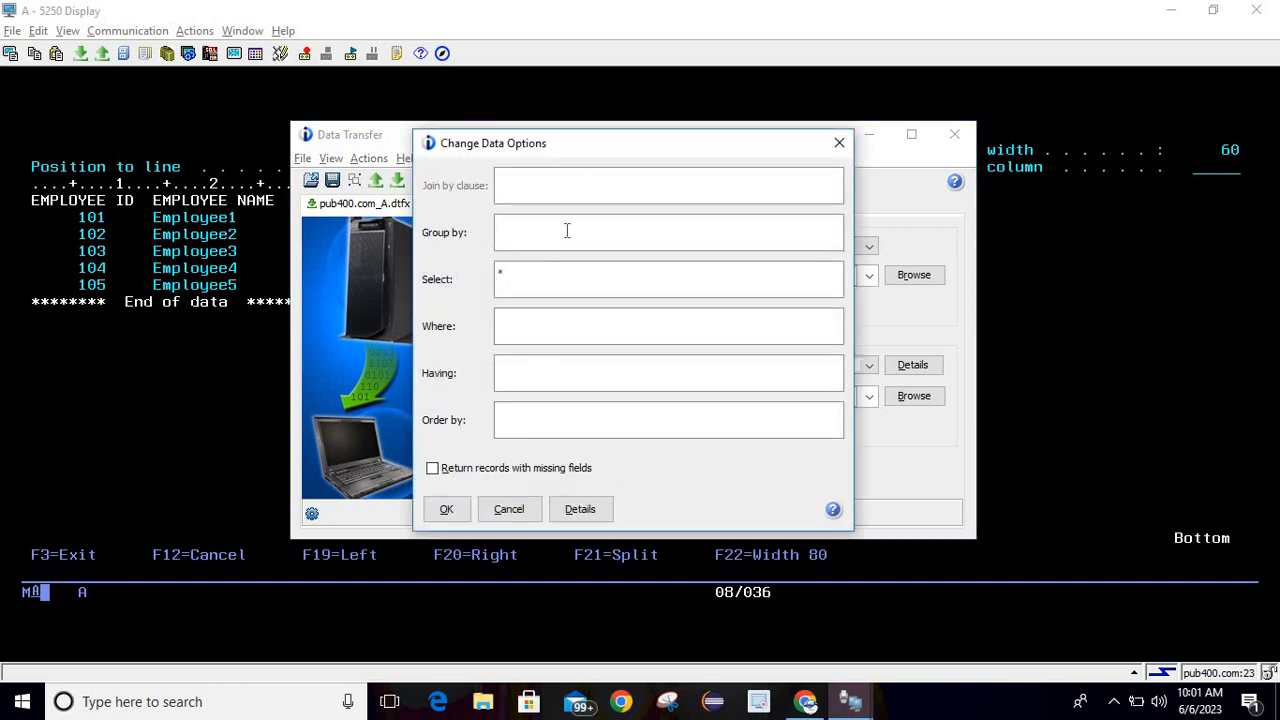
left_click(229, 251)
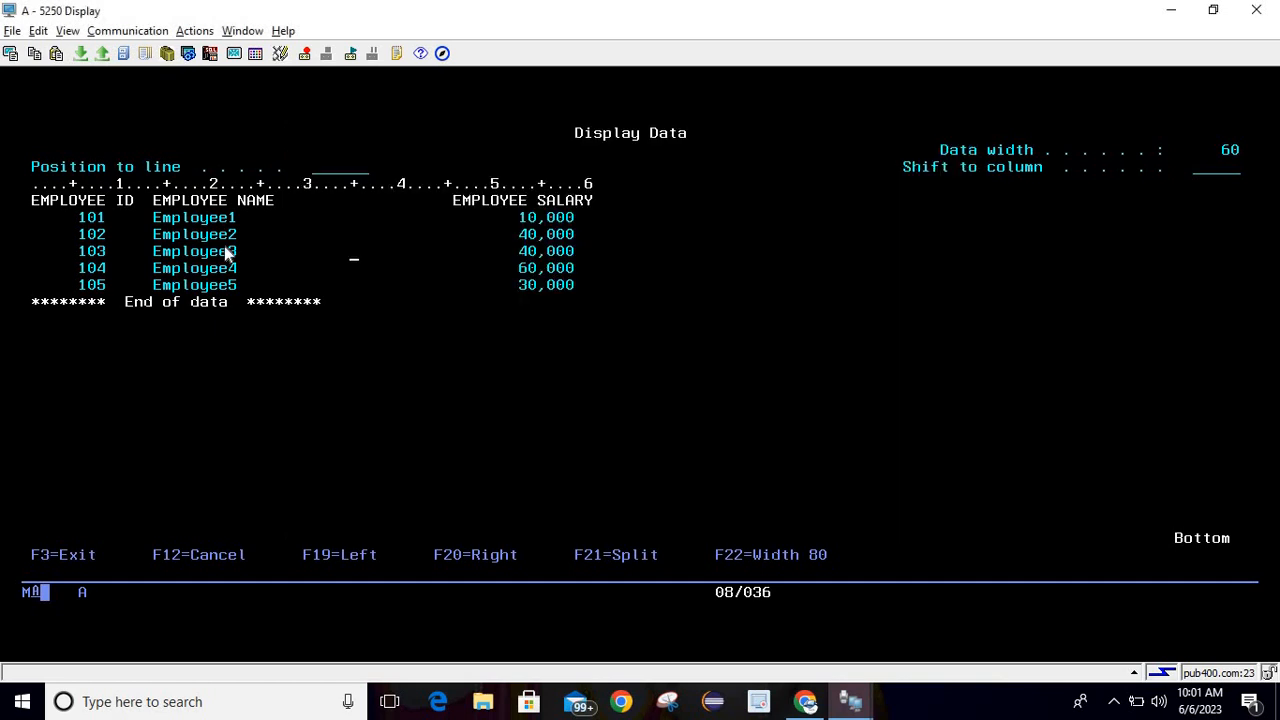
key("alt+Tab")
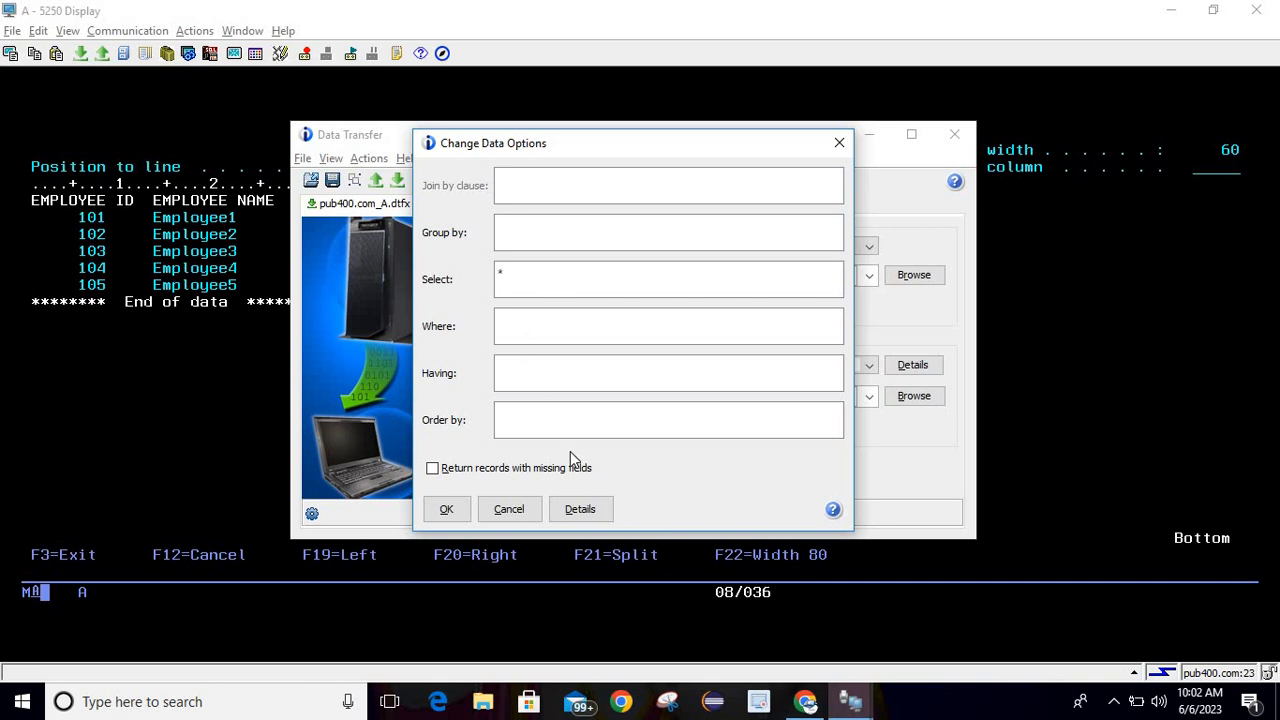
Open the download request details and examine the Select, Where, Having, Order By and Group By settings
left_click(584, 507)
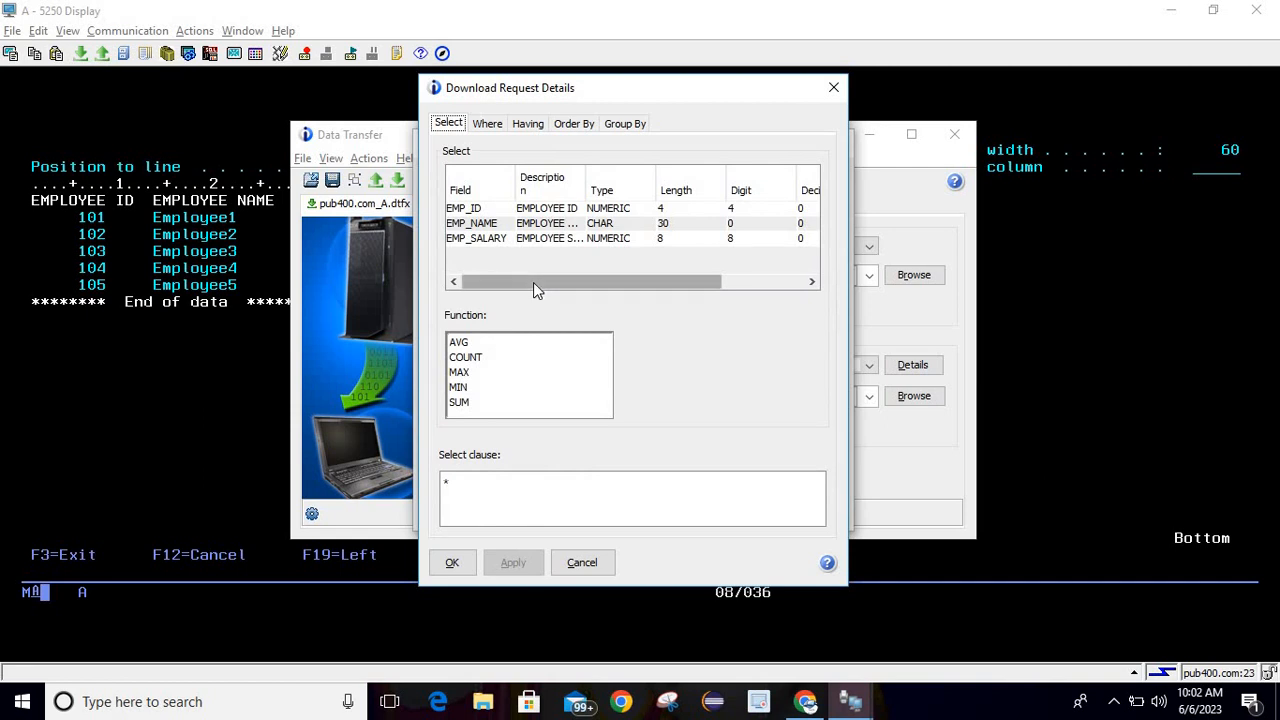
left_click_drag(583, 289, 540, 283)
left_click(487, 124)
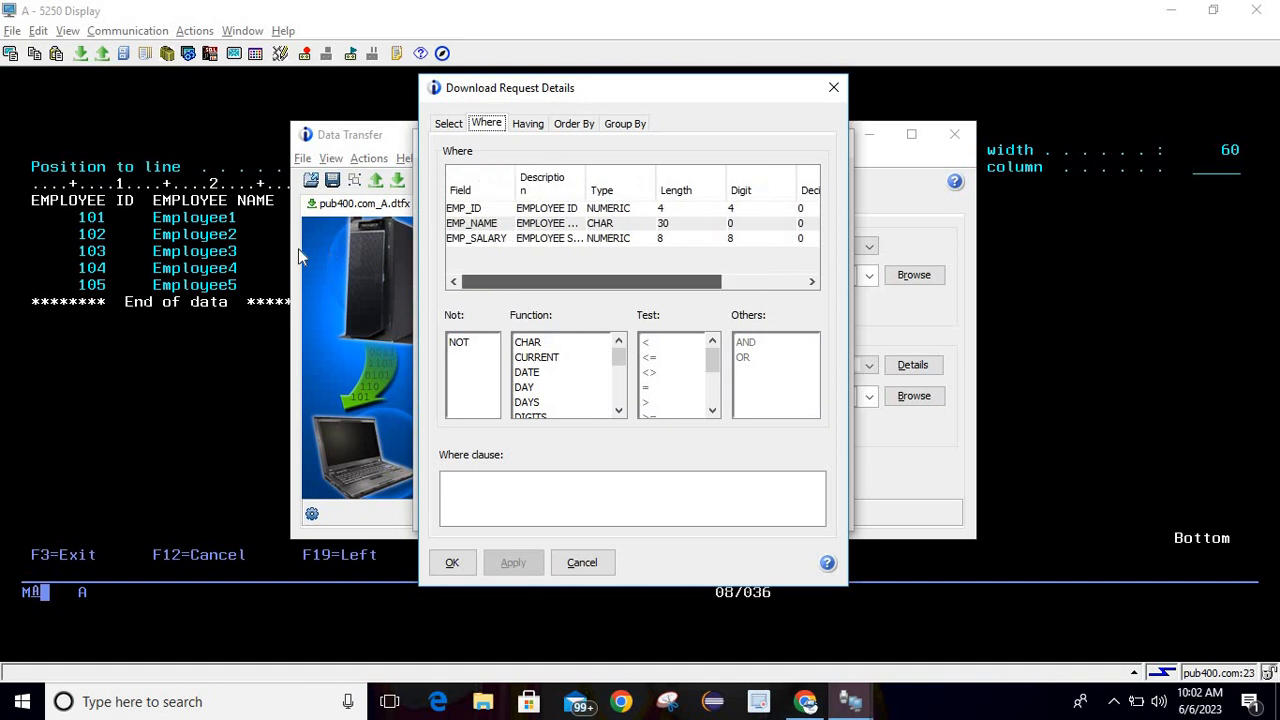
left_click(535, 128)
left_click(577, 127)
left_click(628, 126)
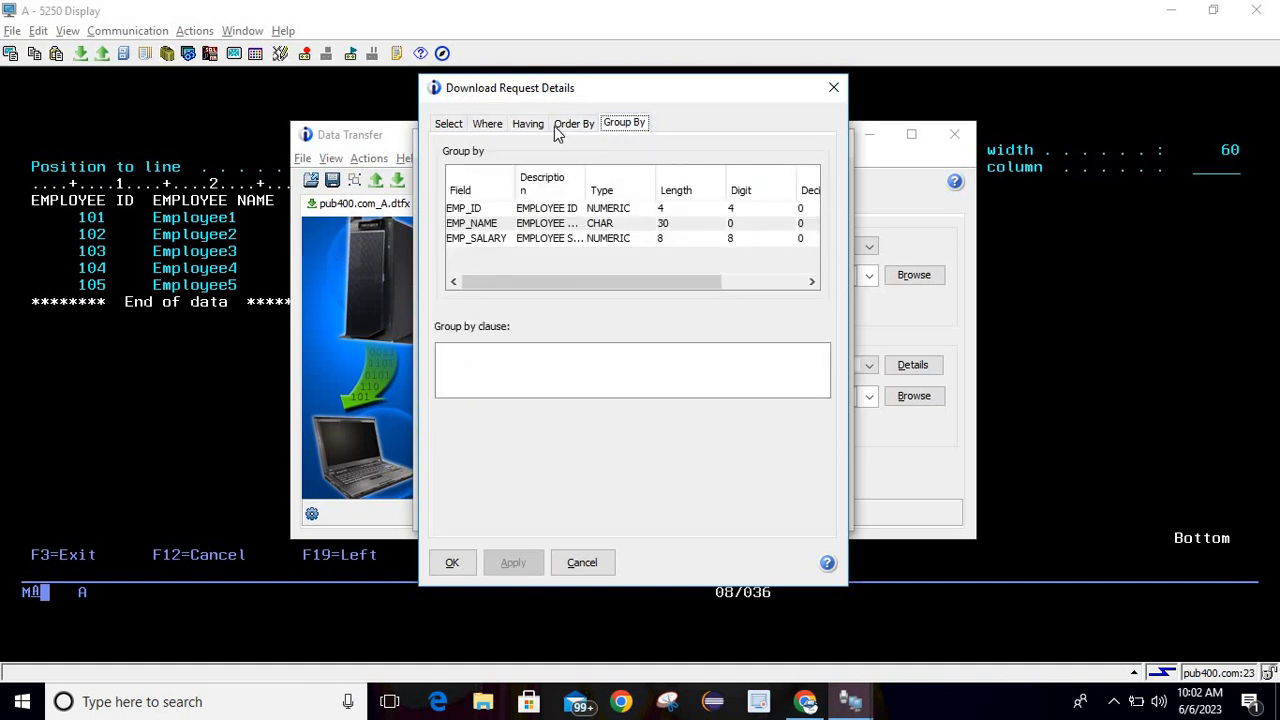
left_click(449, 124)
Add the EMP_ID field to the Where clause and apply it to the data options
left_click(490, 126)
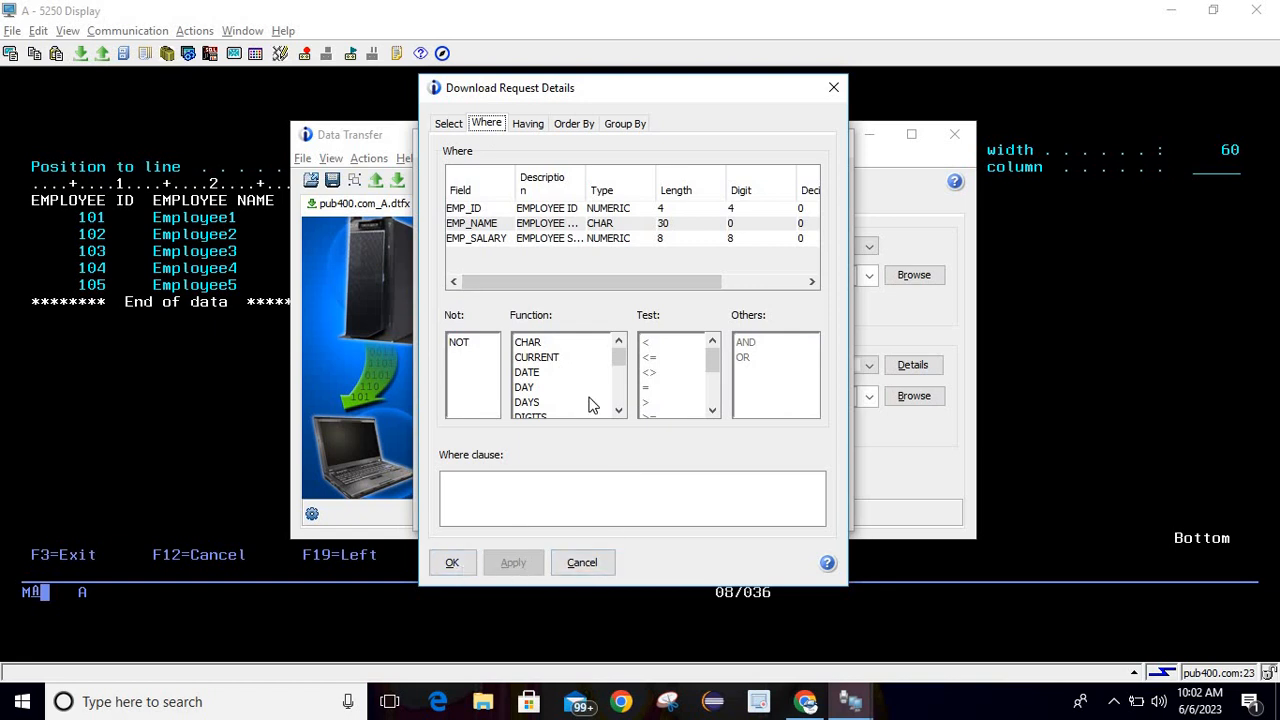
double_click(476, 212)
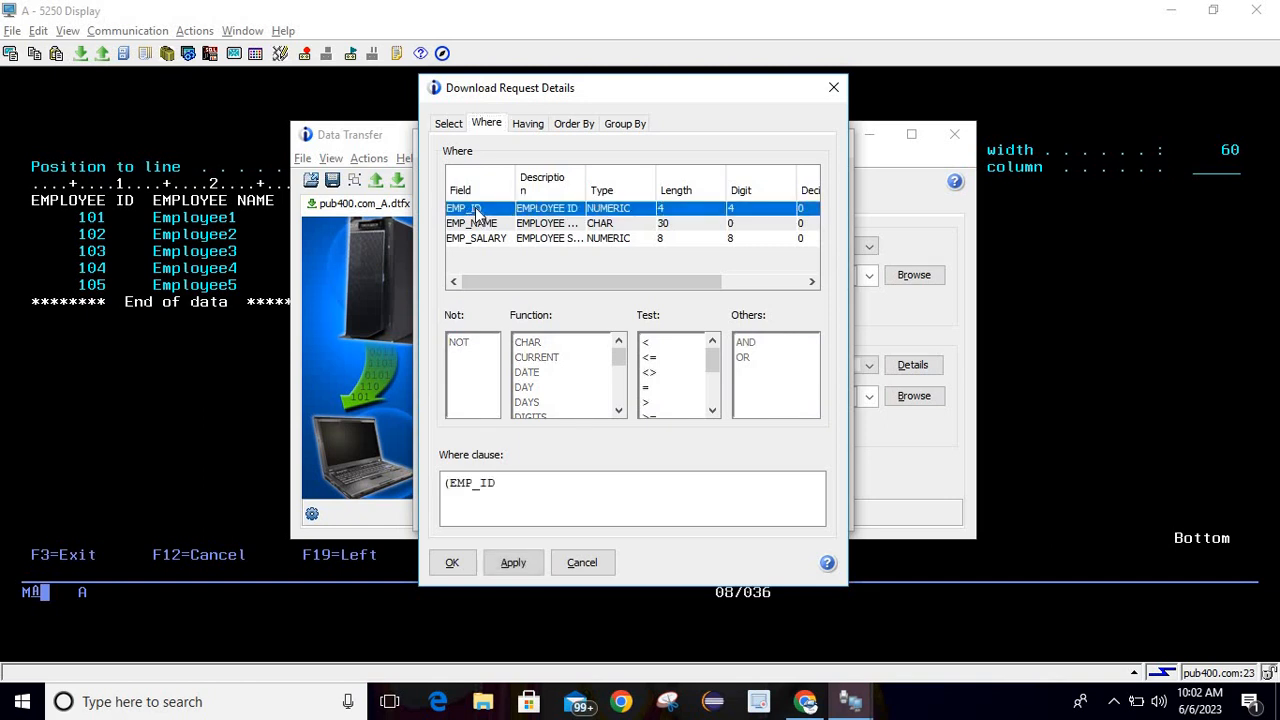
left_click(513, 563)
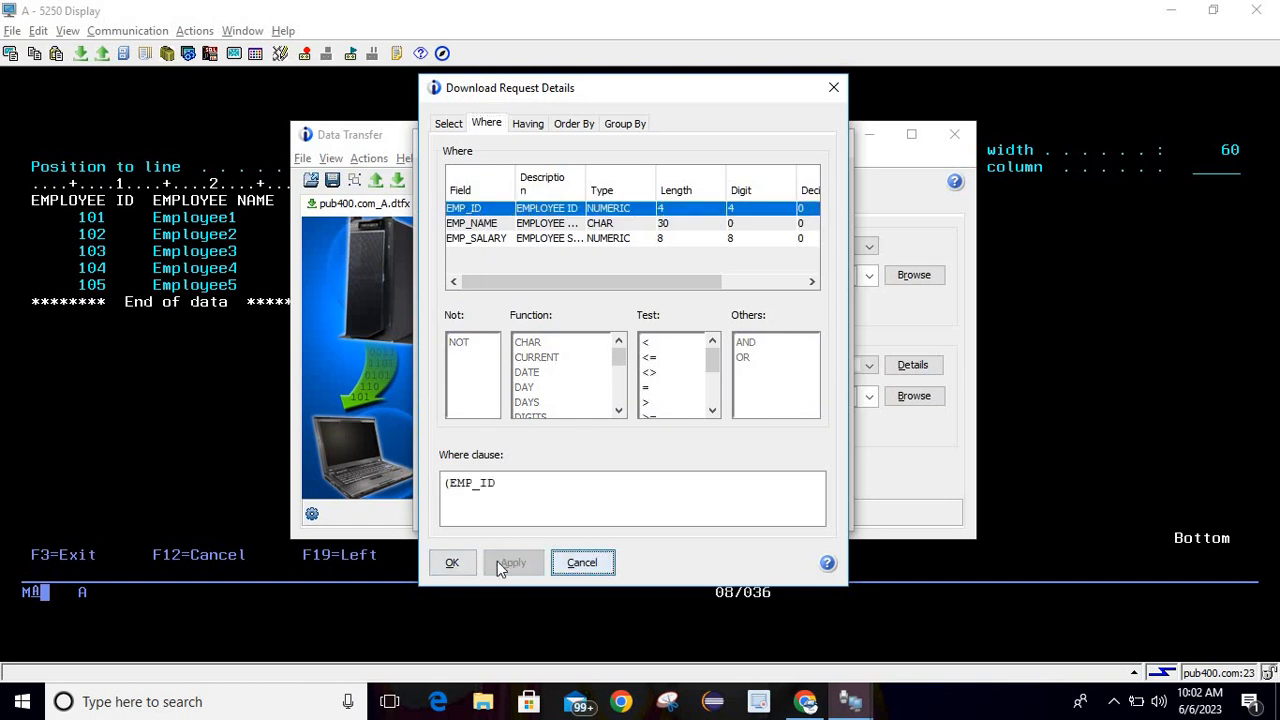
left_click(452, 562)
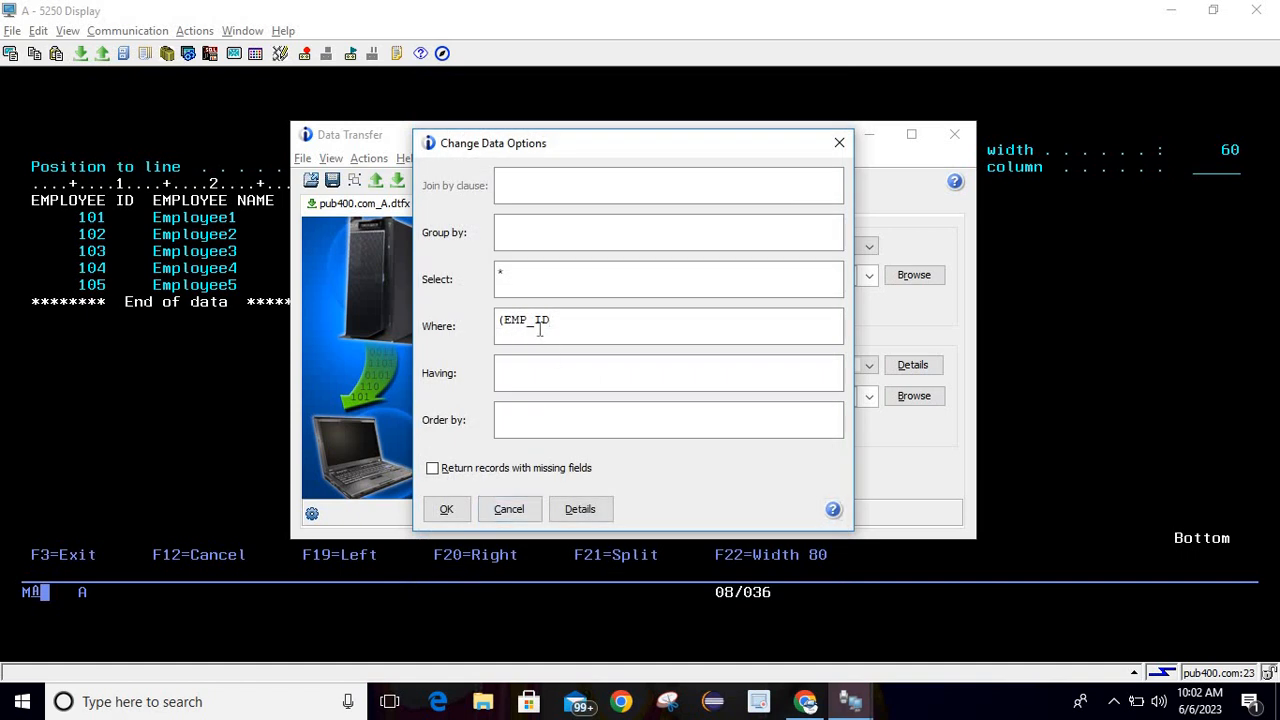
Reopen the download request details and clear the Where clause
left_click(585, 512)
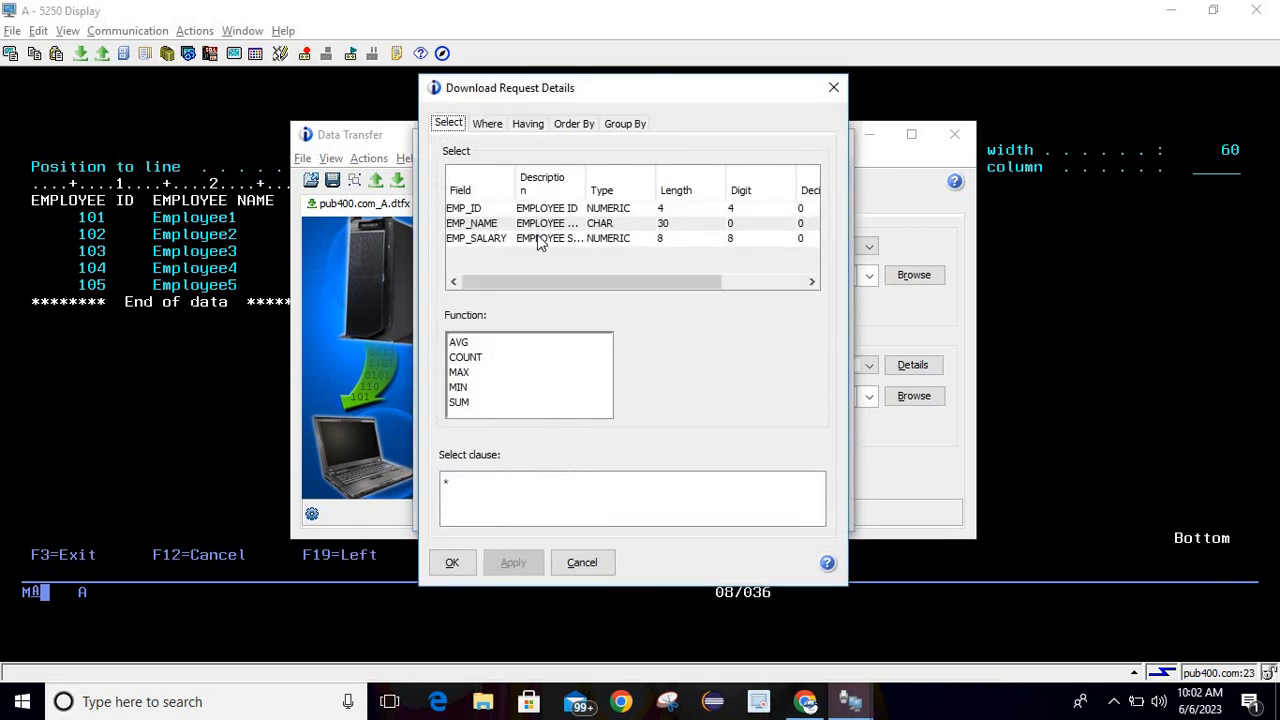
left_click(489, 123)
left_click(503, 485)
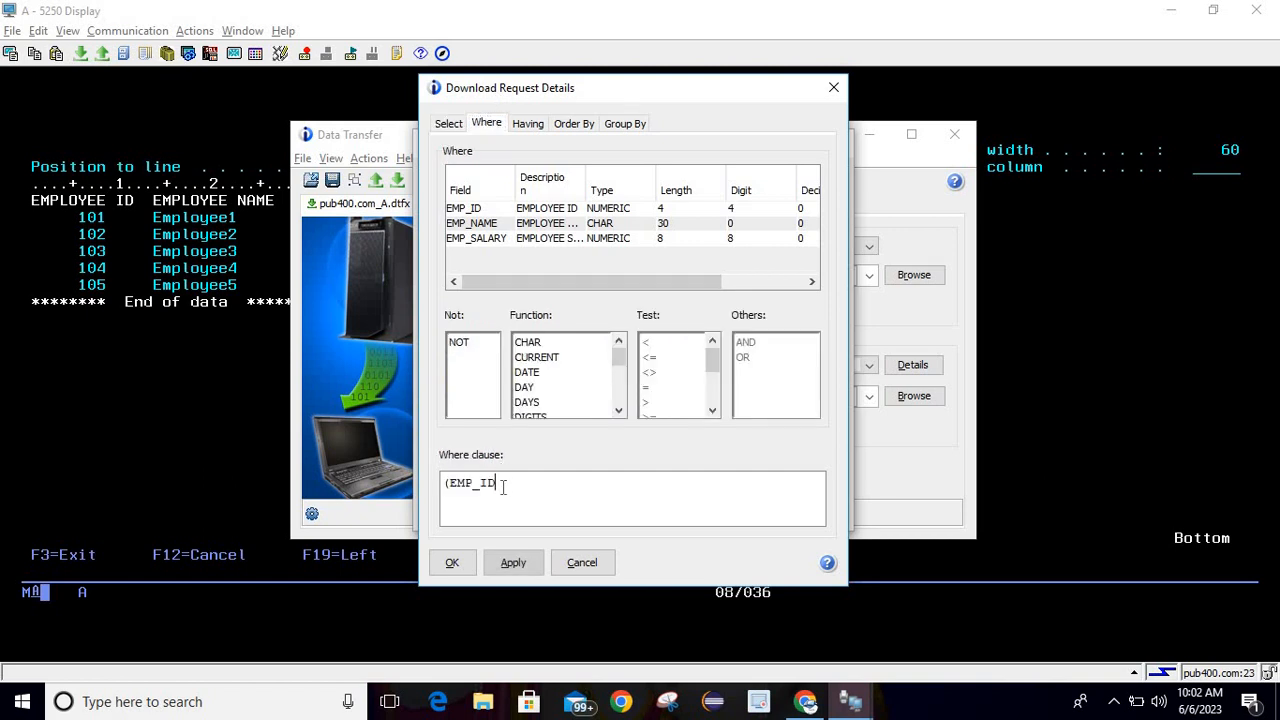
key("ctrl+a")
key("BackSpace")
Set the Select clause to the EMP_ID field and apply it to the data options
left_click(450, 124)
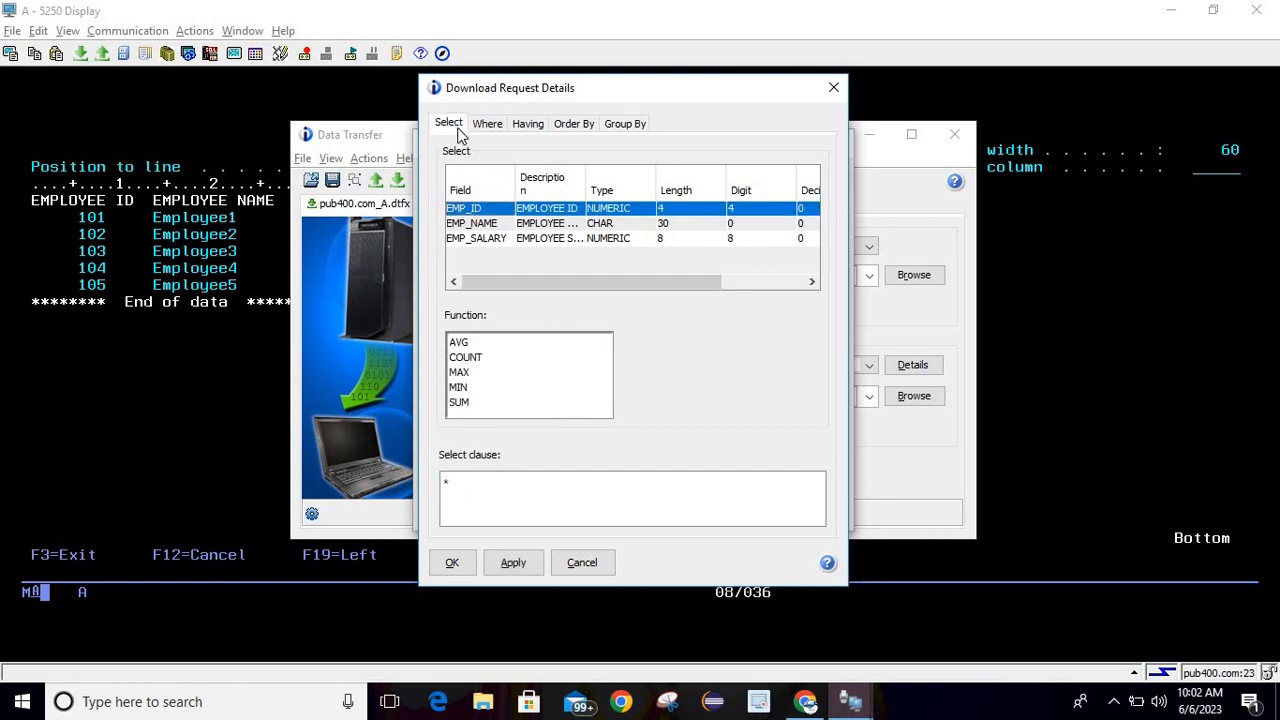
double_click(496, 214)
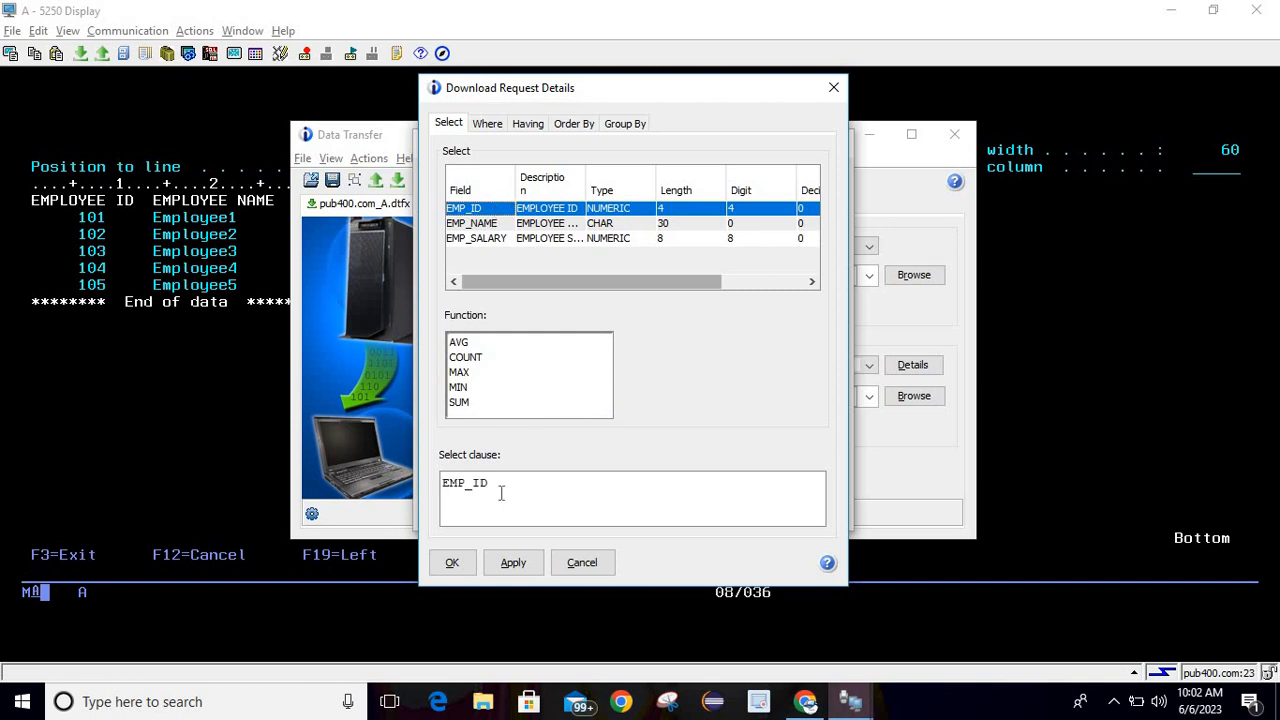
left_click(513, 563)
left_click(451, 563)
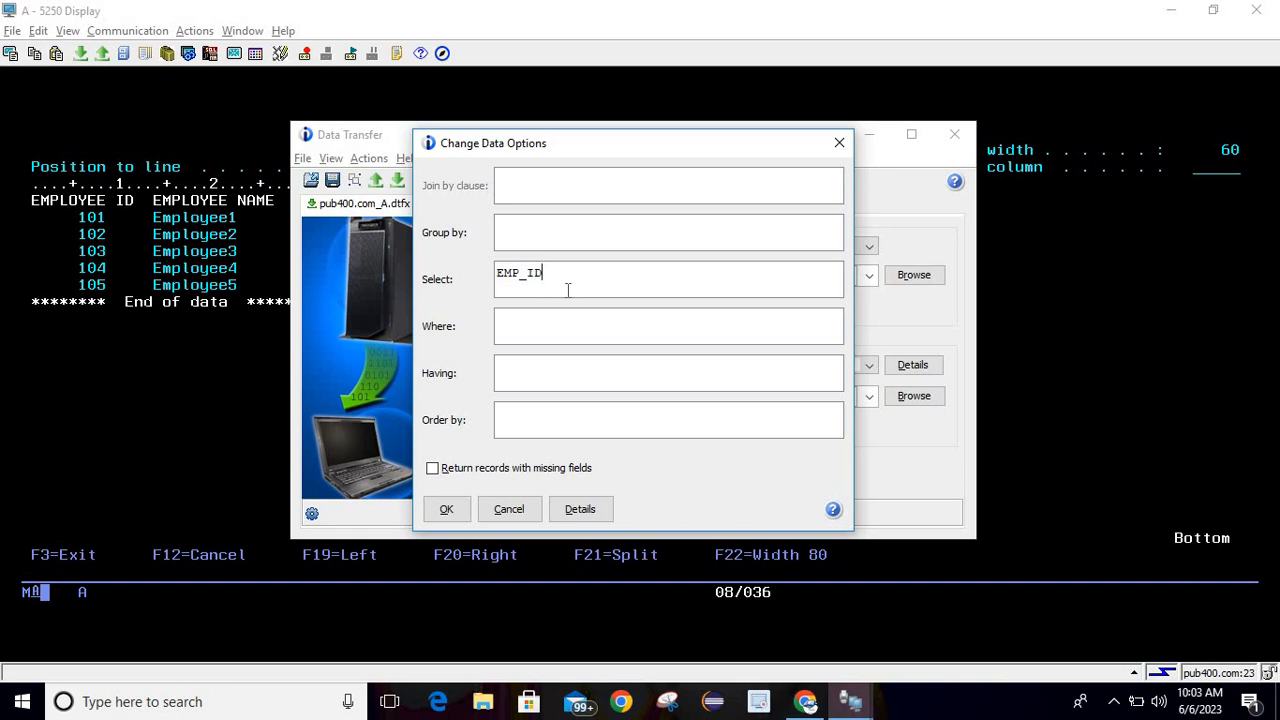
Set the Select clause back to * and accept the data options
type("aa")
key("ctrl+a")
type("*")
left_click(571, 314)
left_click(447, 509)
key("alt+Tab")
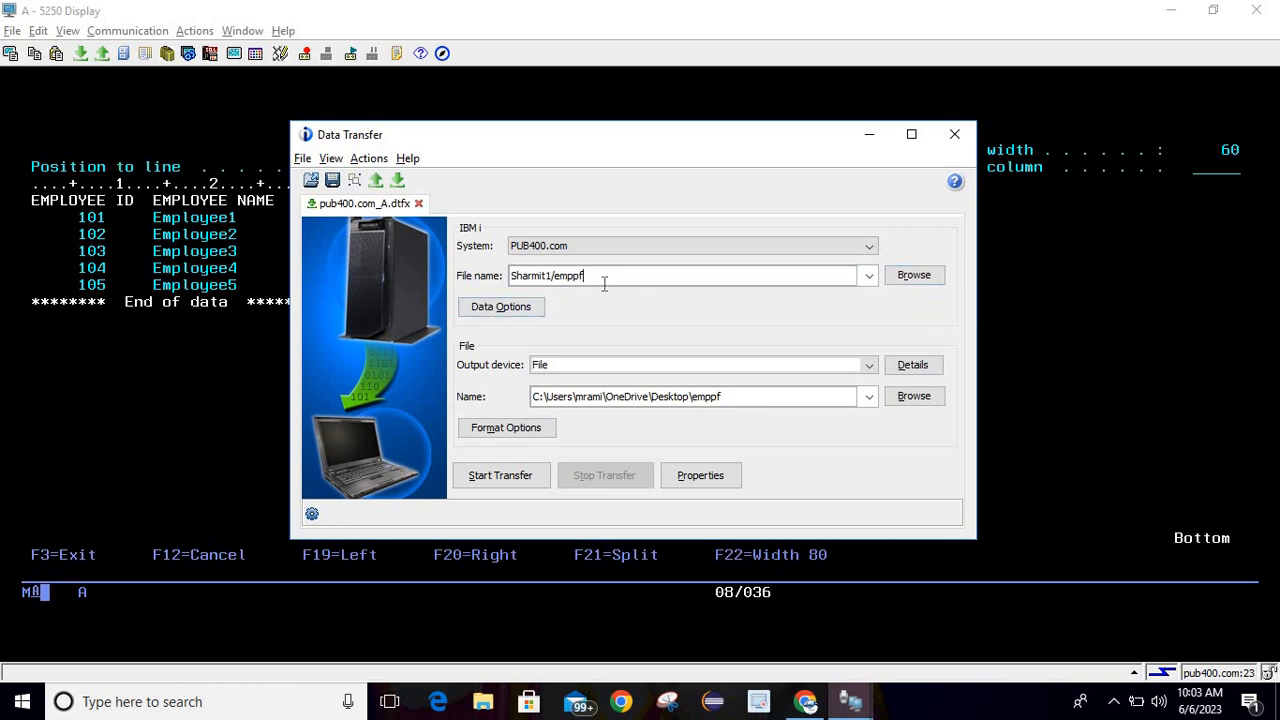
Review the transfer's data options and leave them without making changes
left_click(520, 311)
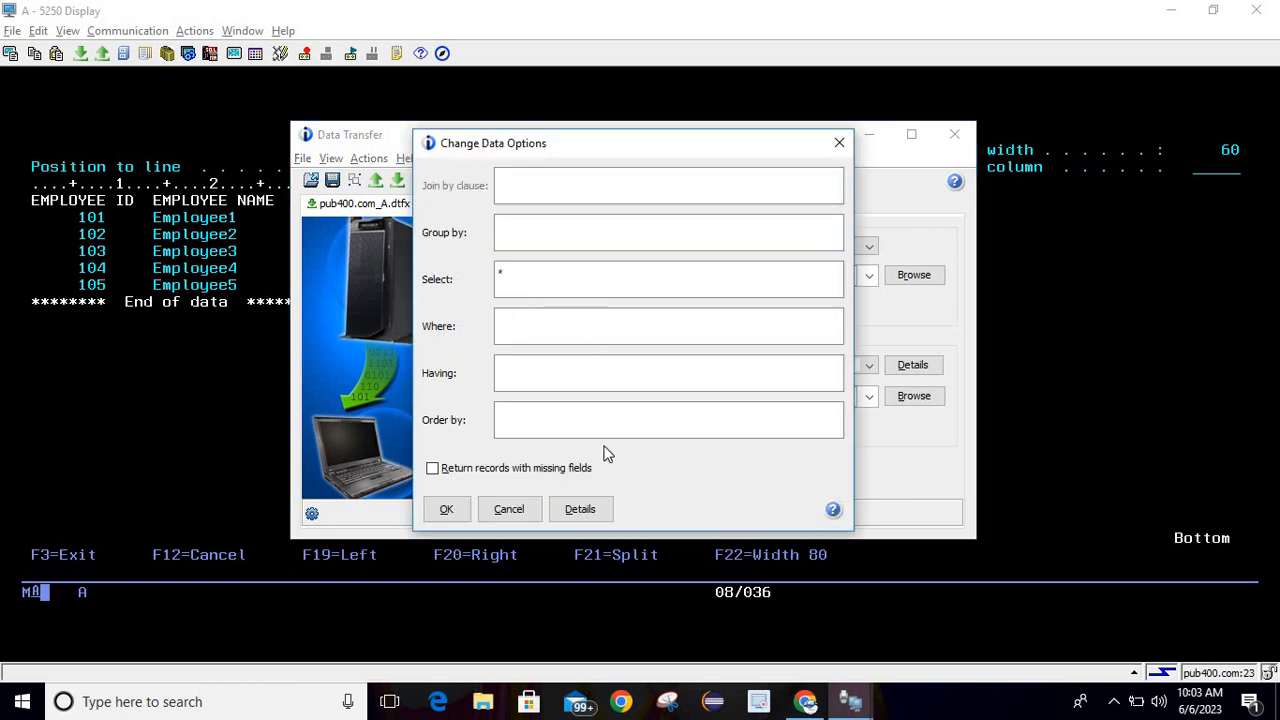
left_click(526, 509)
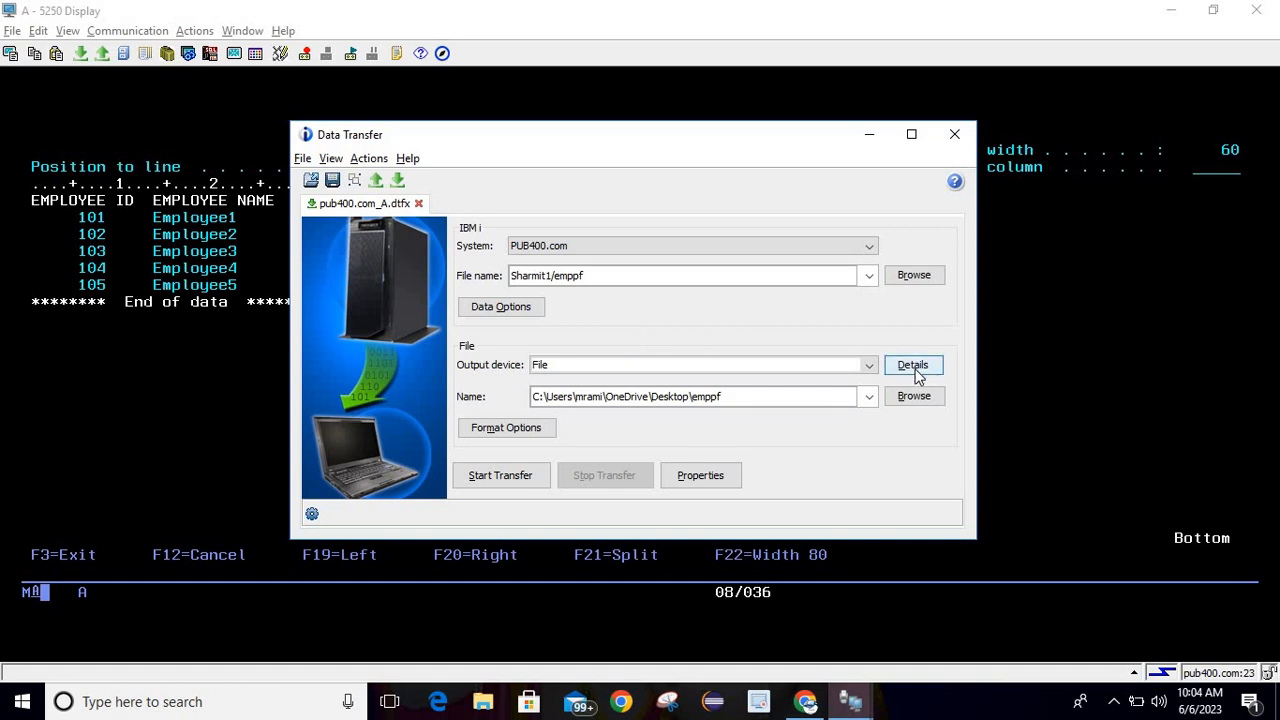
Set the output device to Active Excel Spreadsheet and look through the other output device choices
left_click(869, 366)
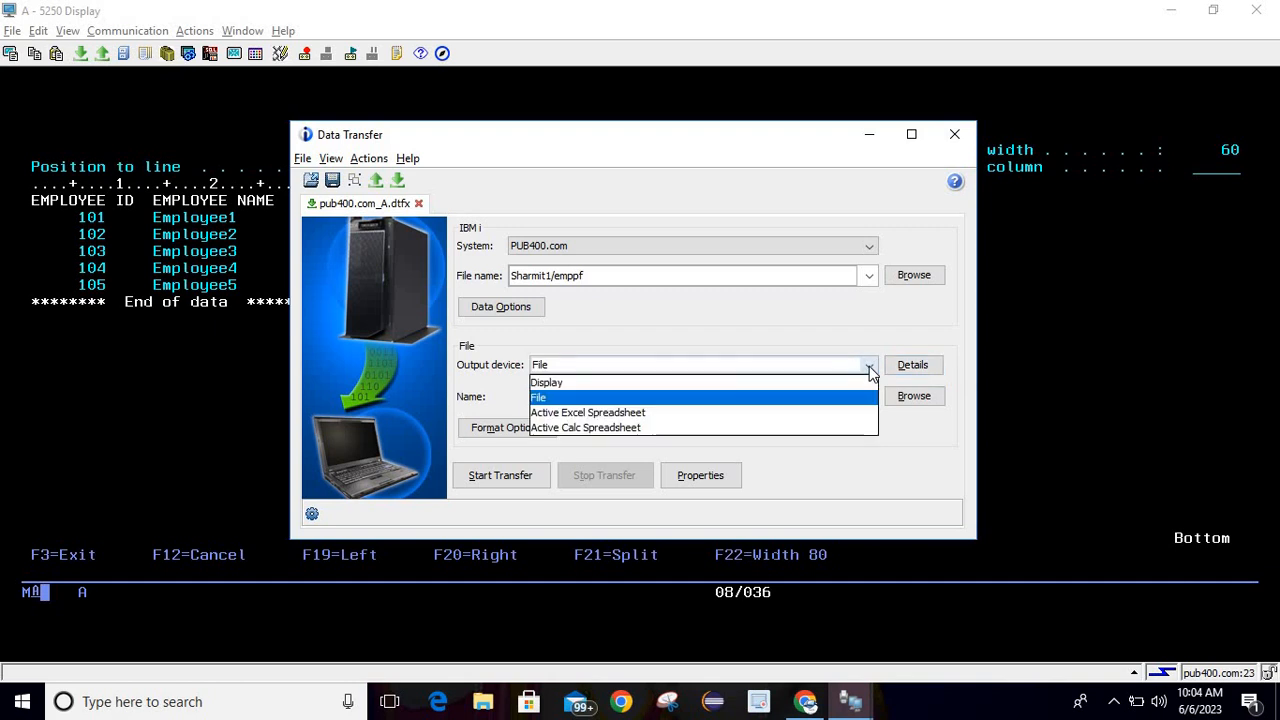
left_click(636, 413)
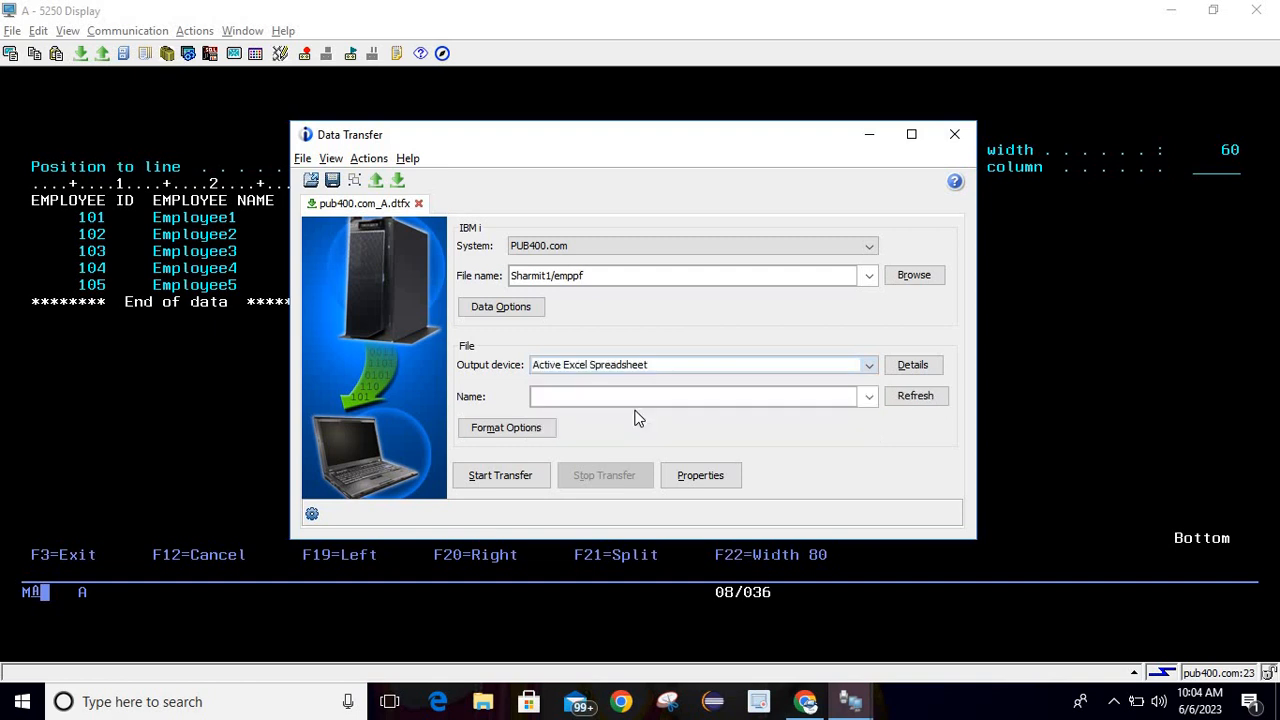
left_click(913, 369)
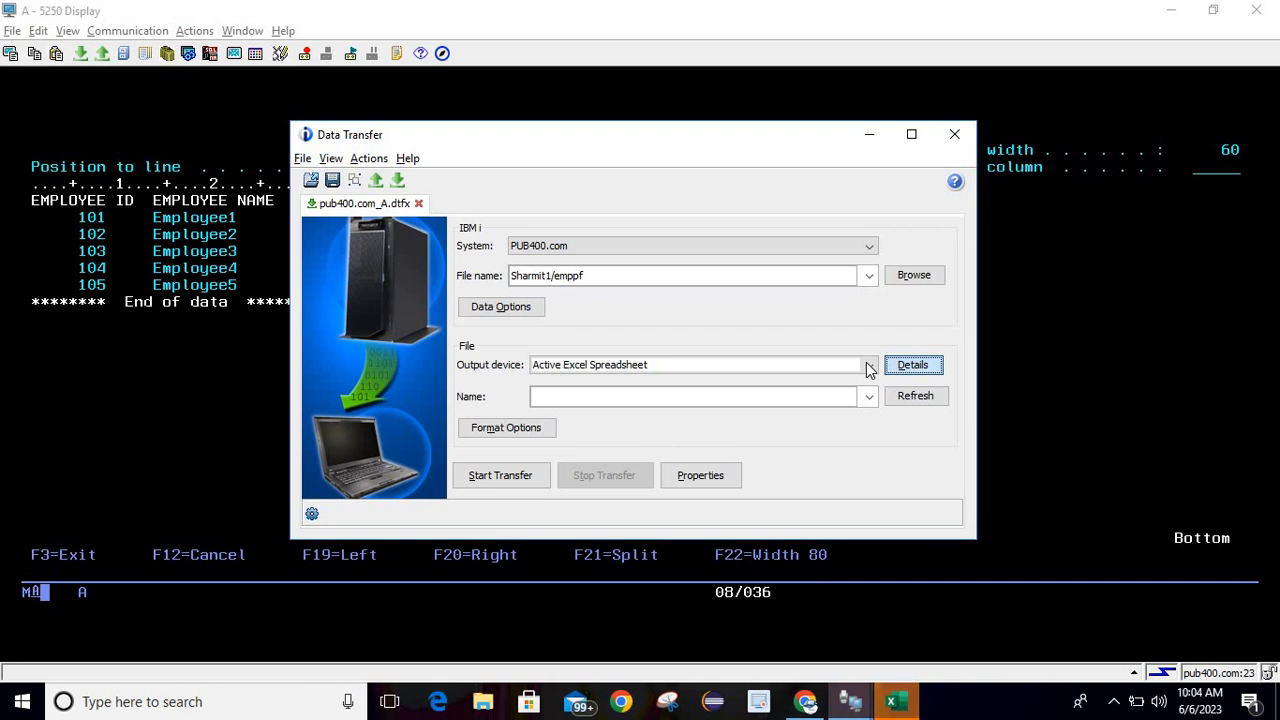
left_click(869, 366)
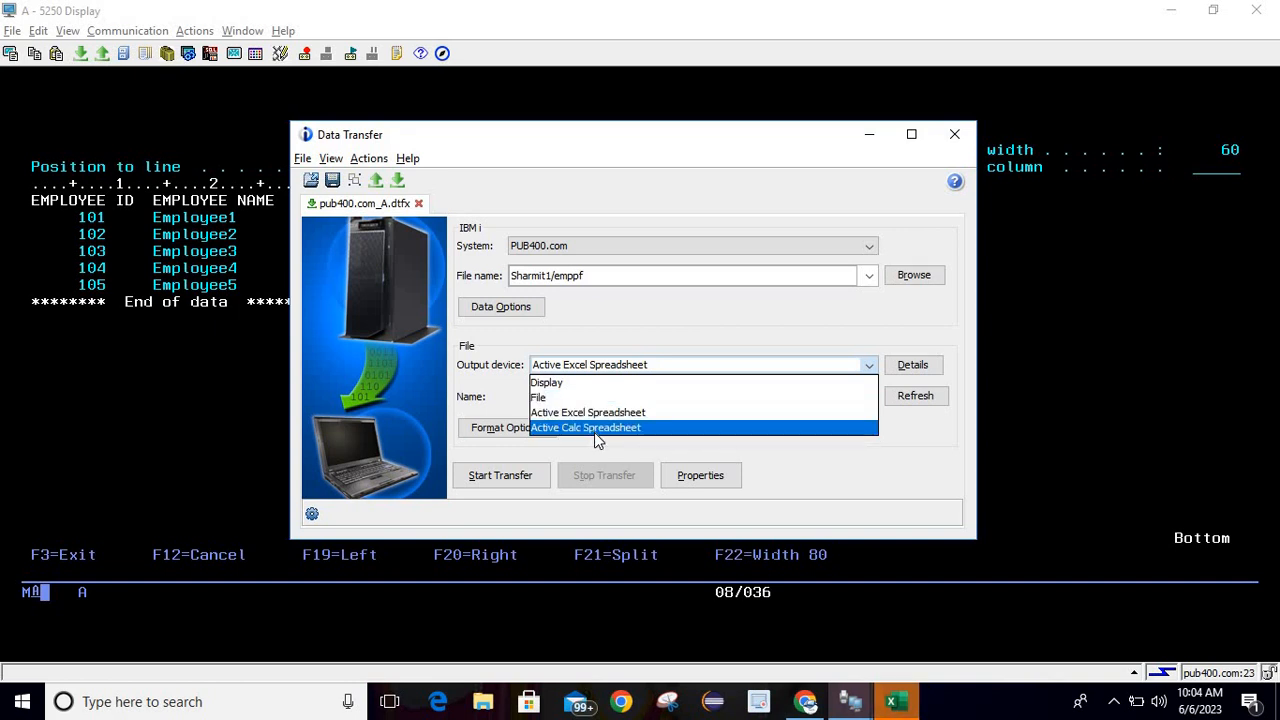
left_click(806, 280)
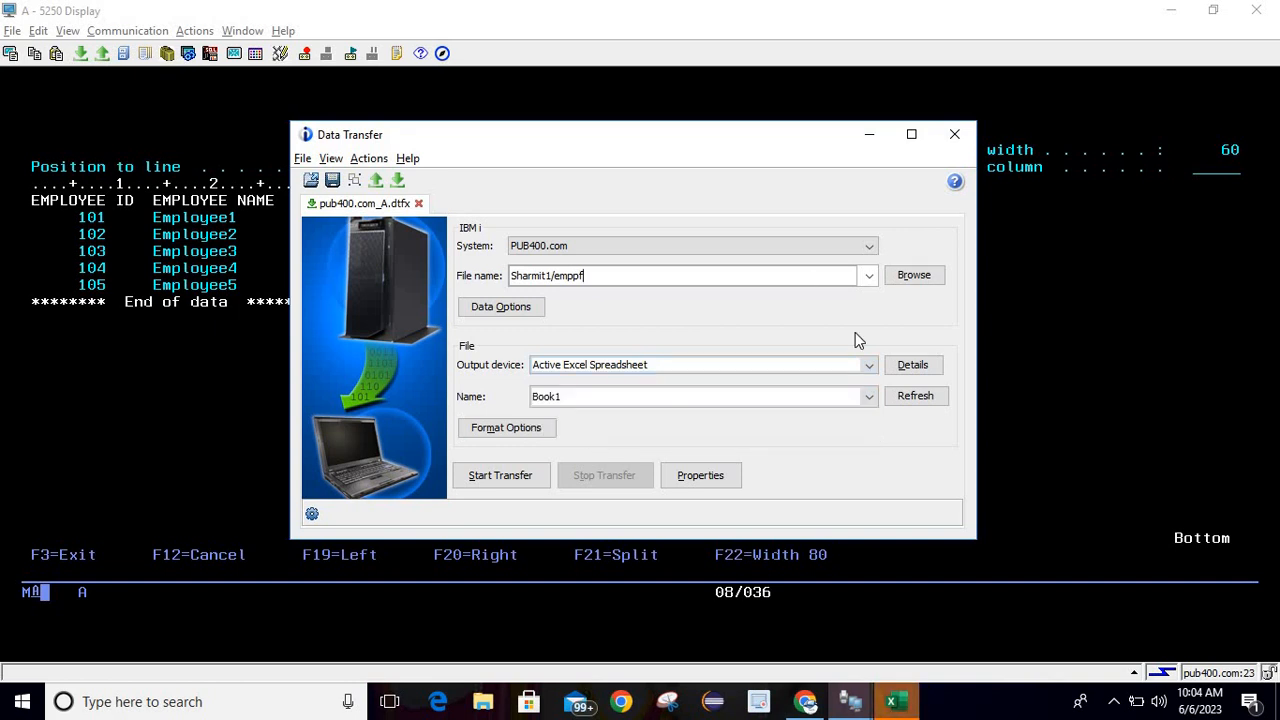
Examine the file details for the Excel spreadsheet output and refresh the workbook name
left_click(911, 365)
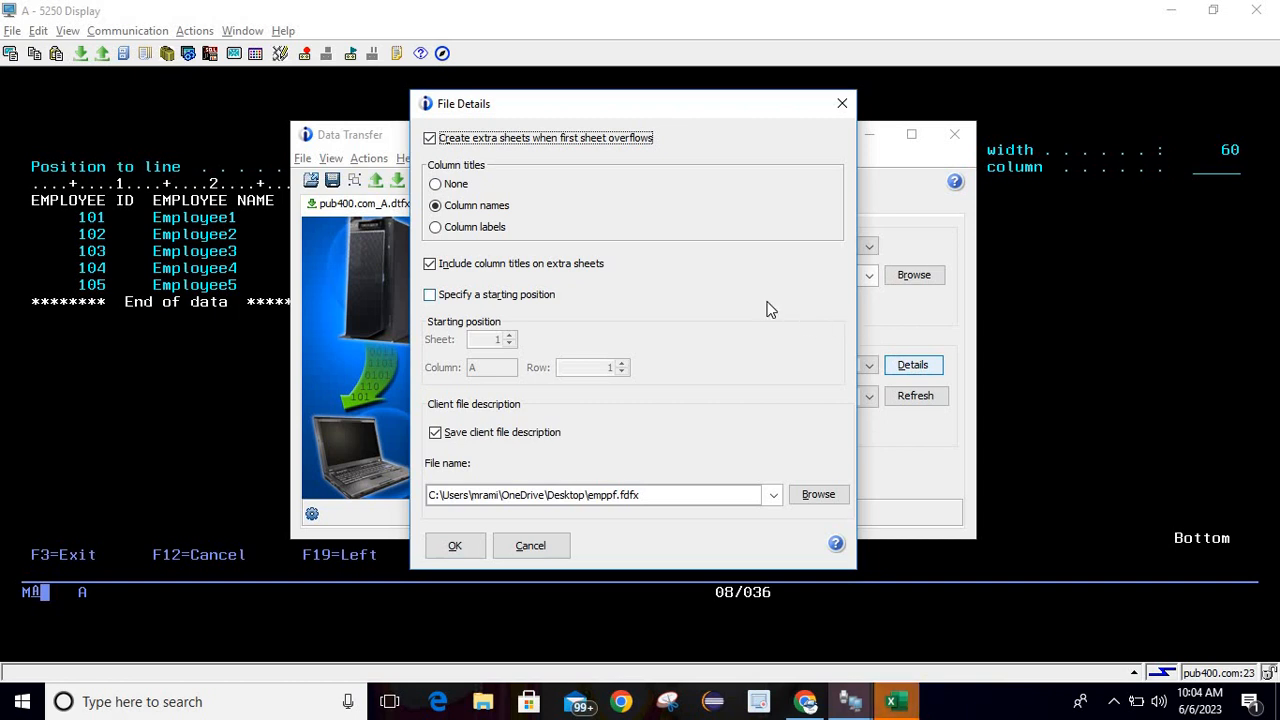
left_click(840, 106)
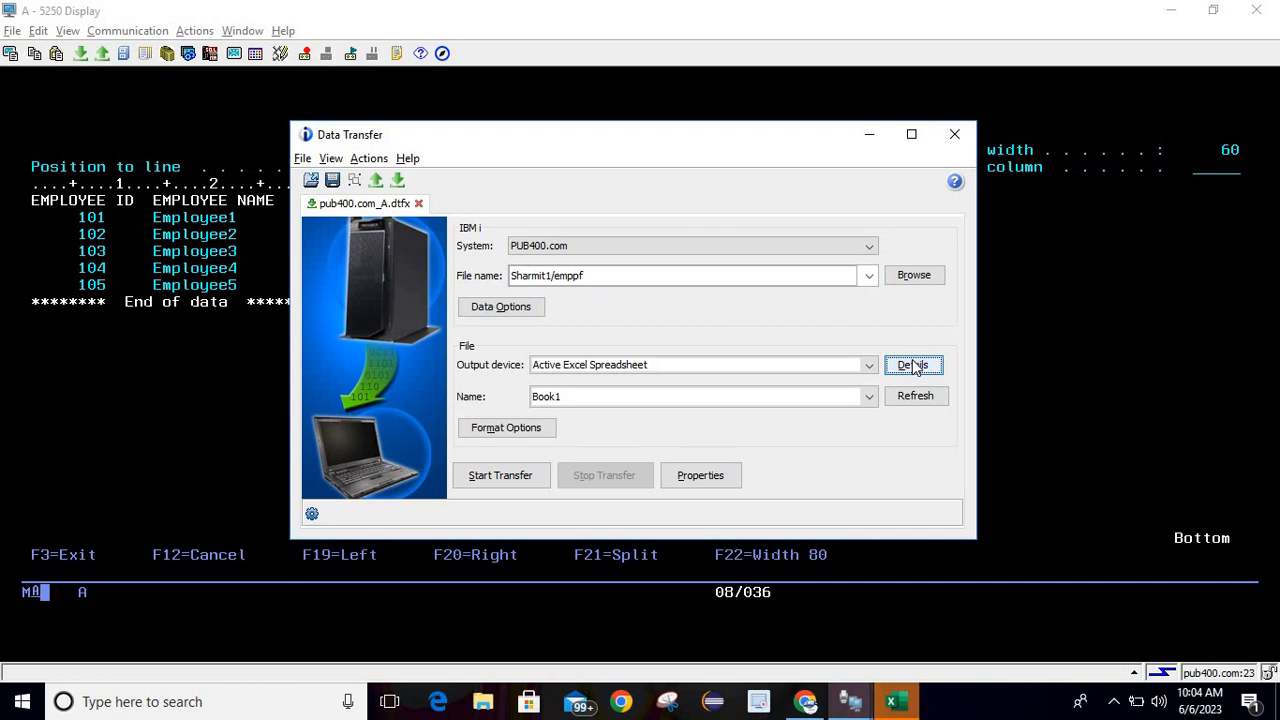
left_click(920, 401)
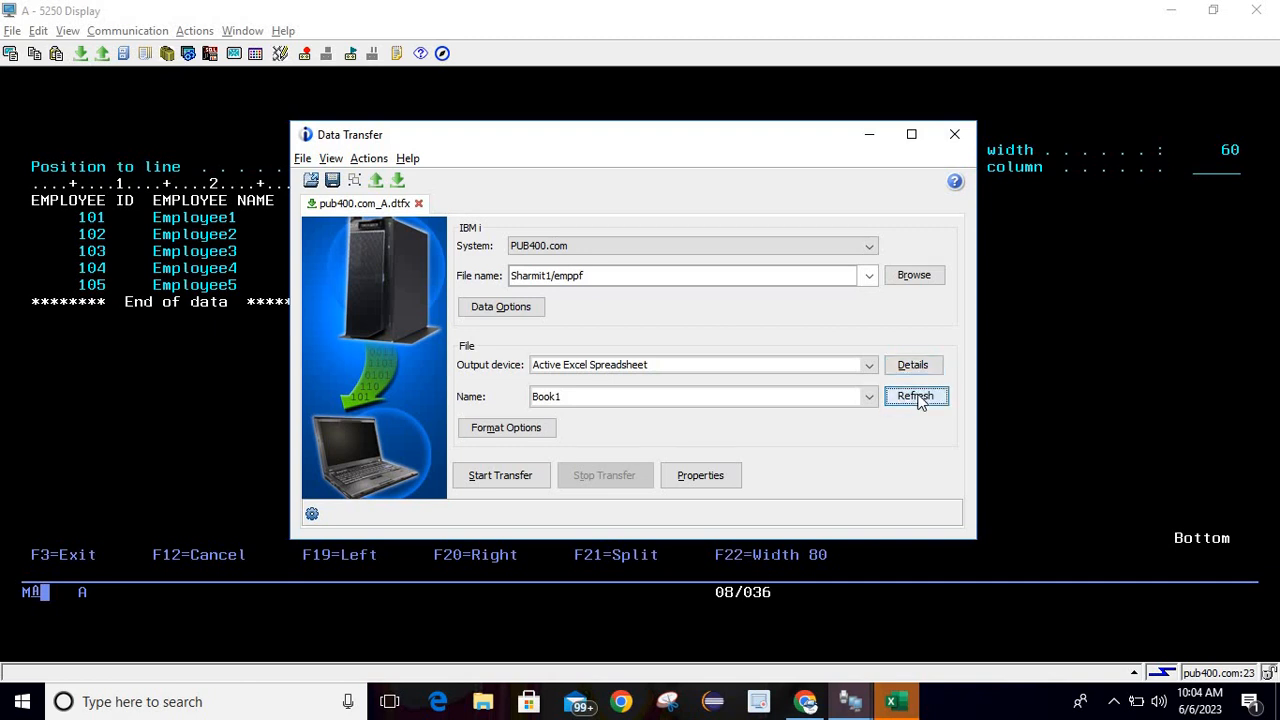
Close the empty Book1 workbook in Excel and set the transfer's output device back to File
left_click(912, 702)
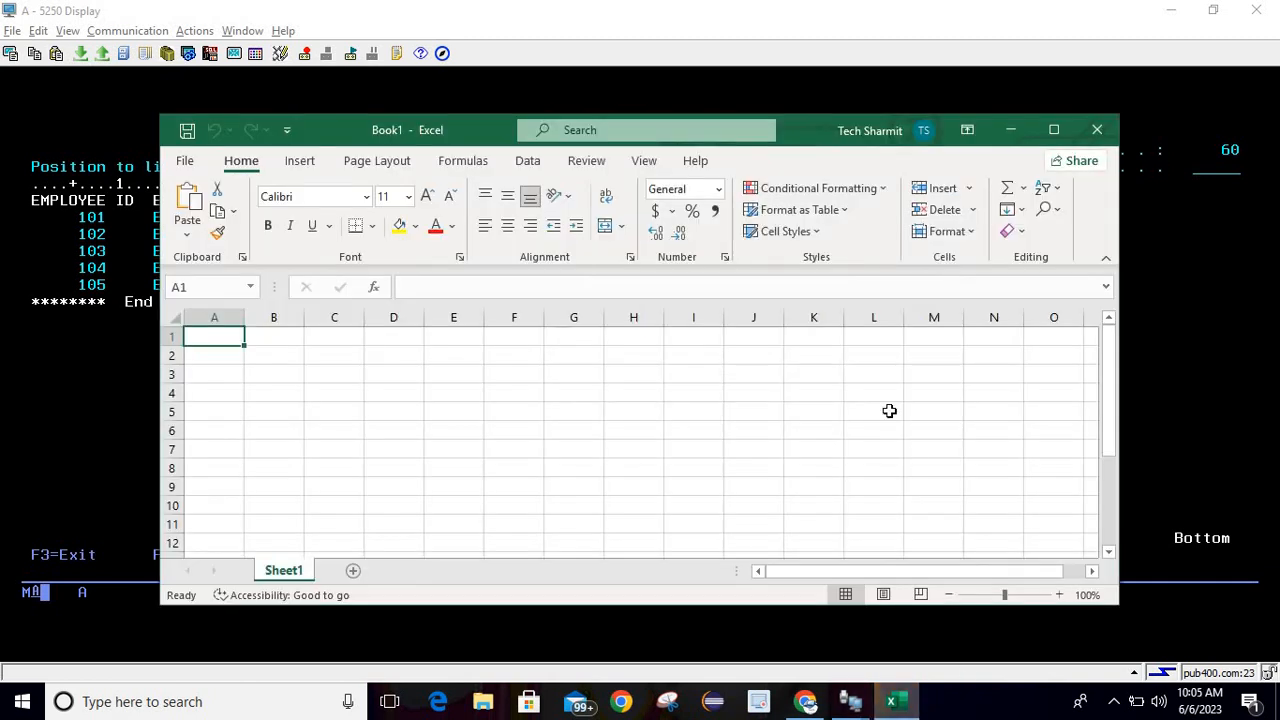
left_click(1097, 132)
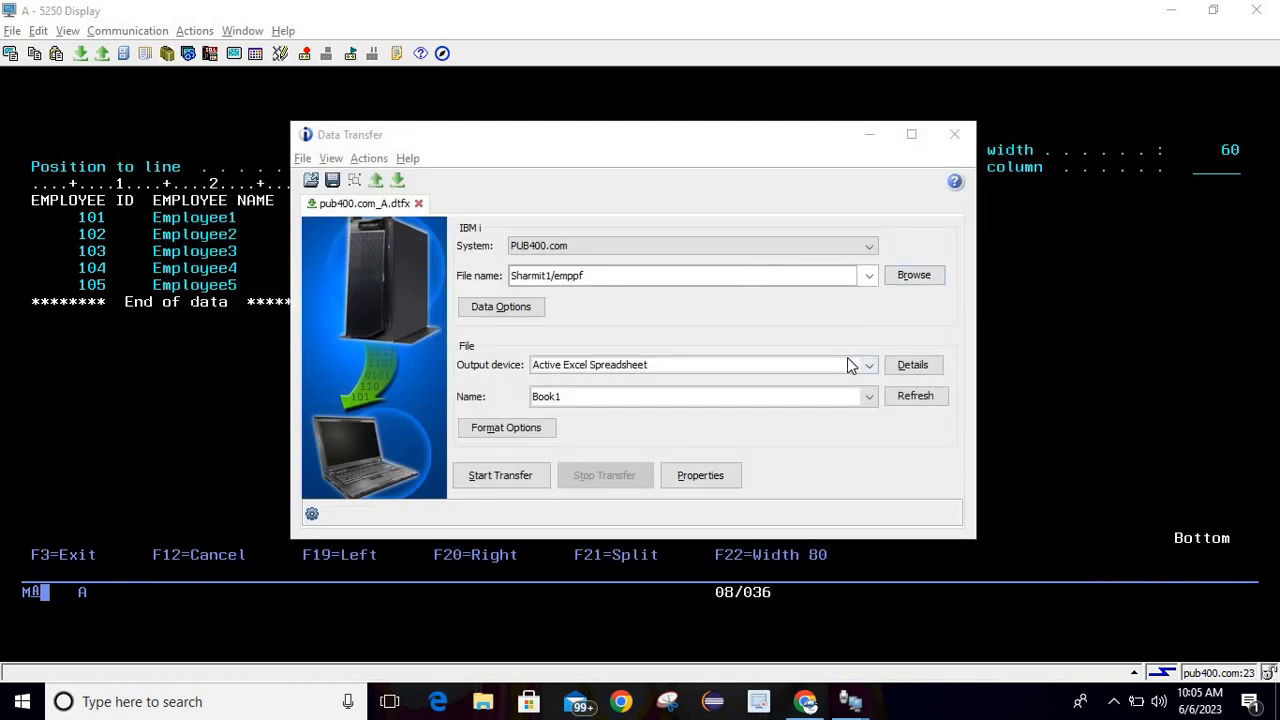
left_click(849, 363)
left_click(764, 398)
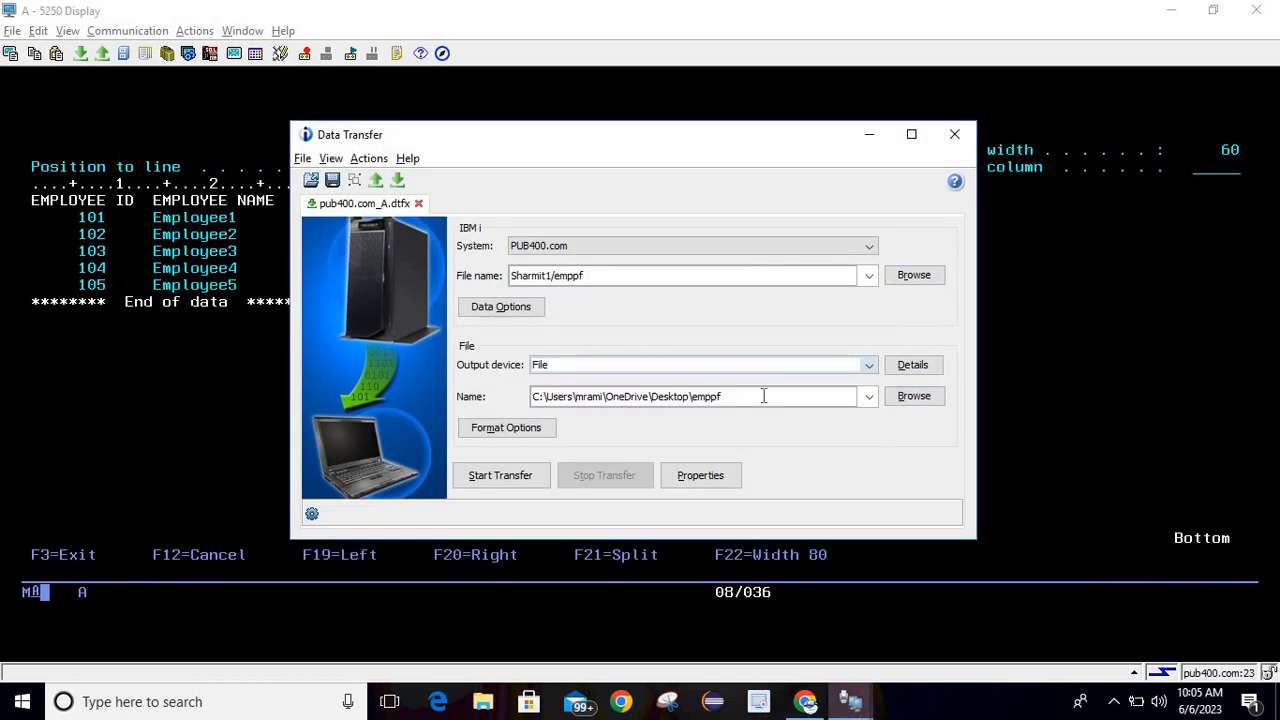
In the output file details, set the file type to Microsoft Excel 97-2003 (.xls) and the file action to Create new file
left_click(905, 368)
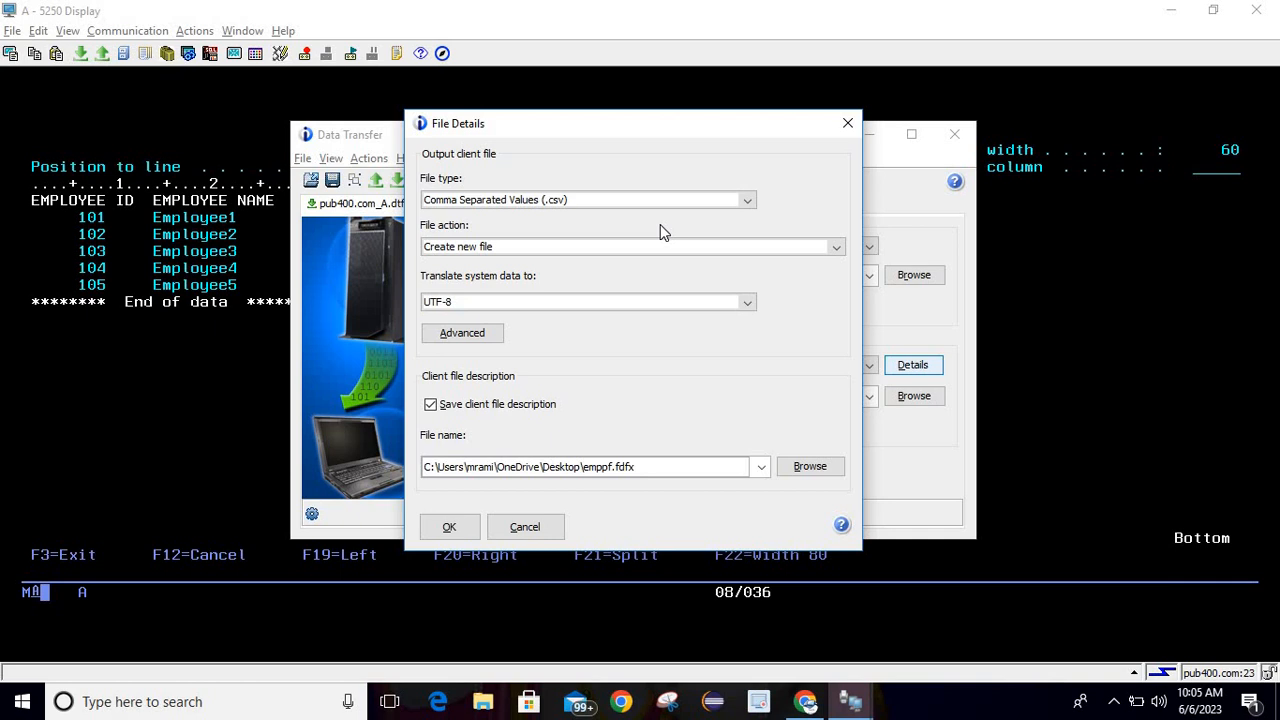
left_click(746, 201)
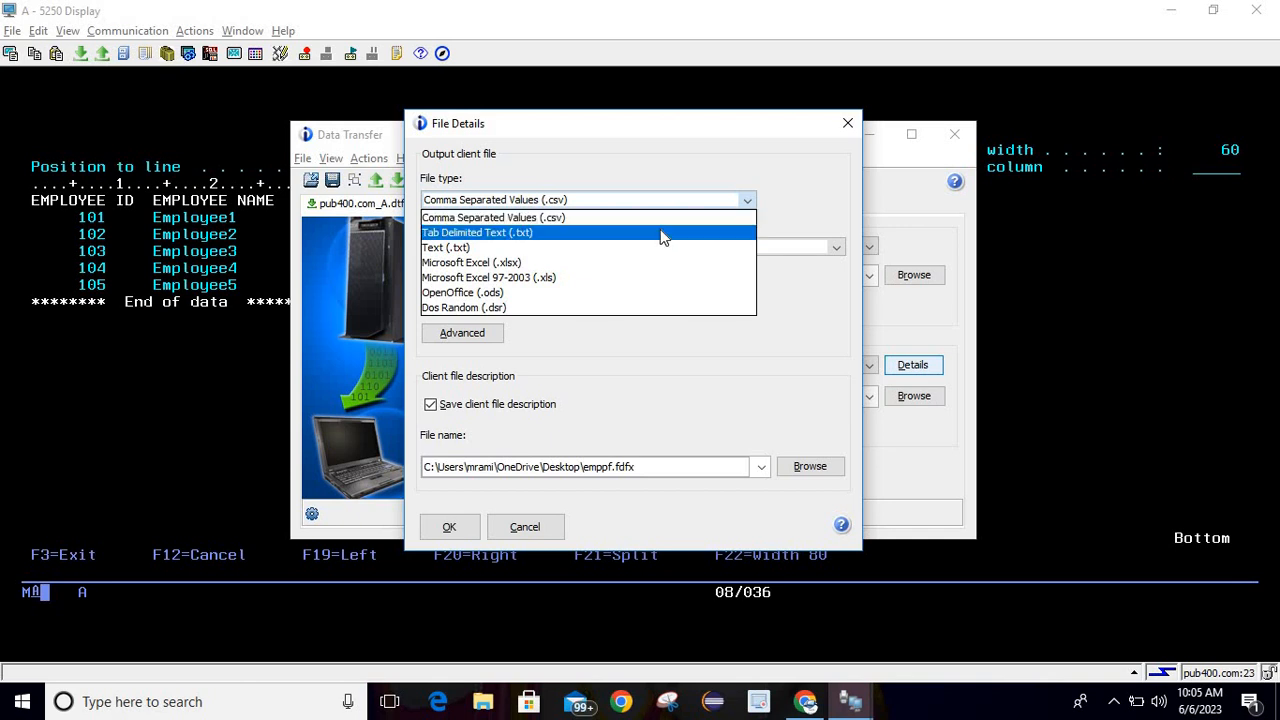
left_click(565, 282)
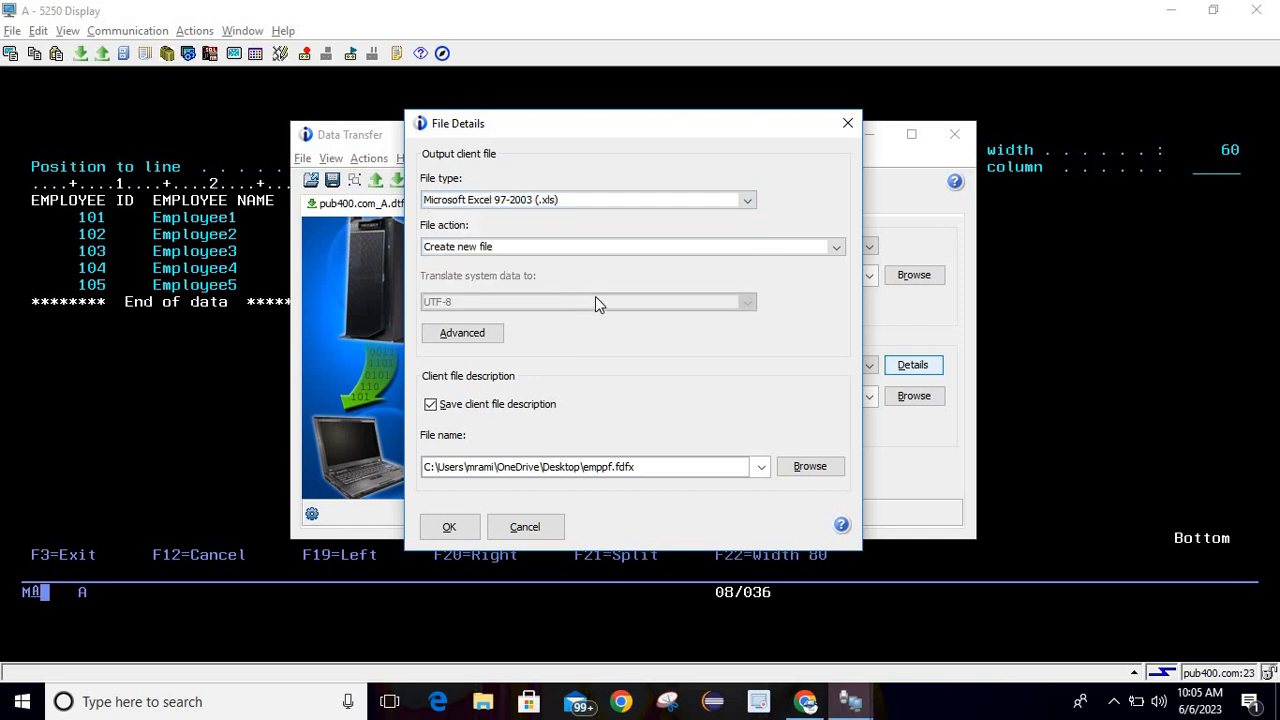
left_click(836, 248)
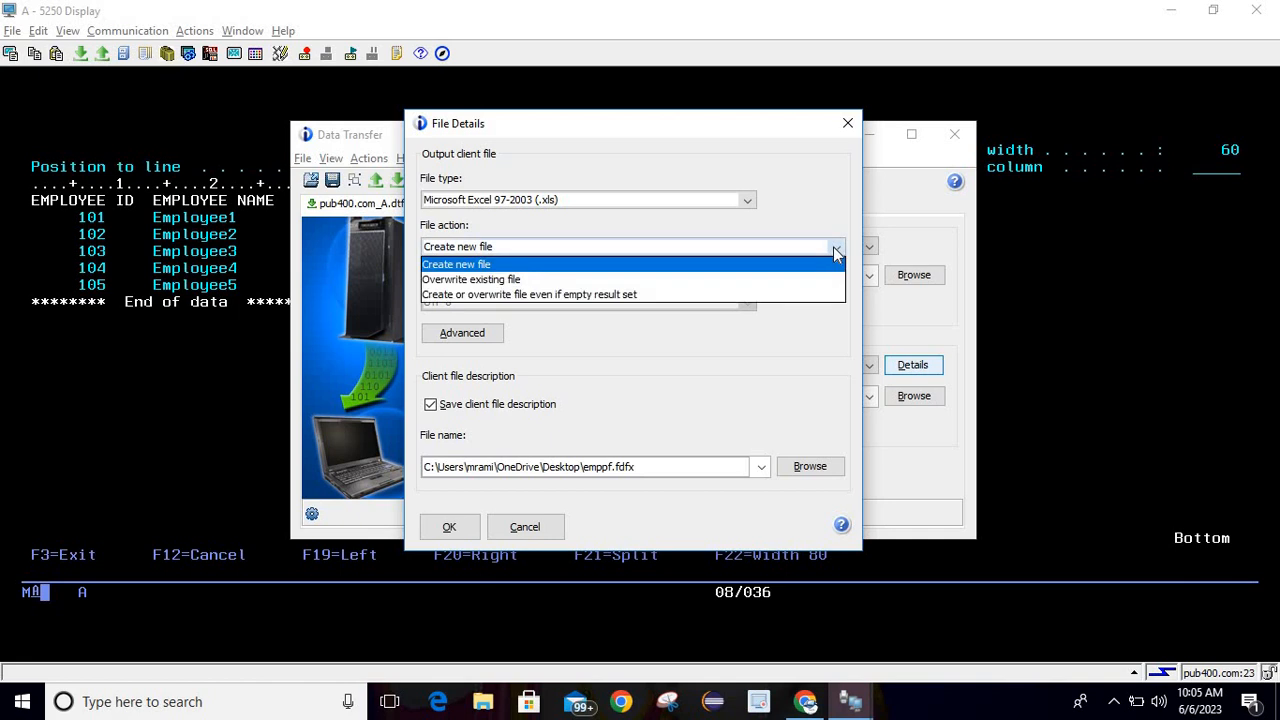
left_click(646, 266)
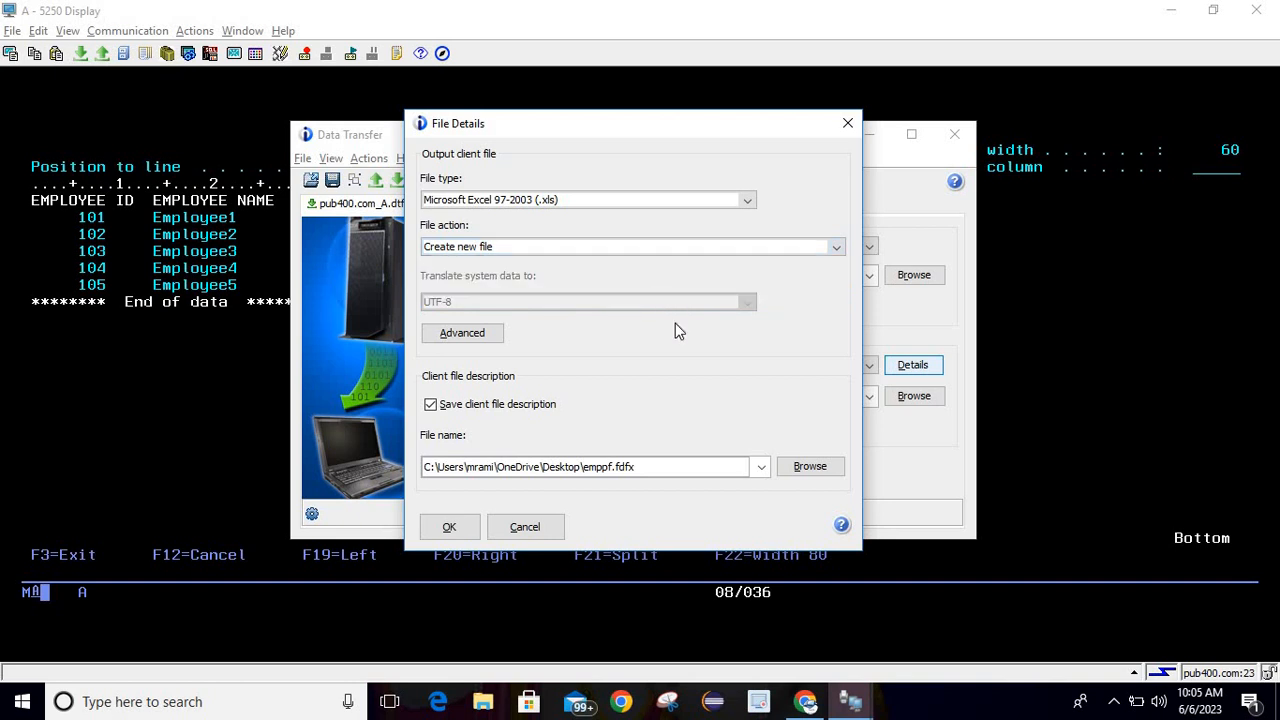
Review the advanced file details without changes, and try the Save client file description option off and on again
left_click(490, 339)
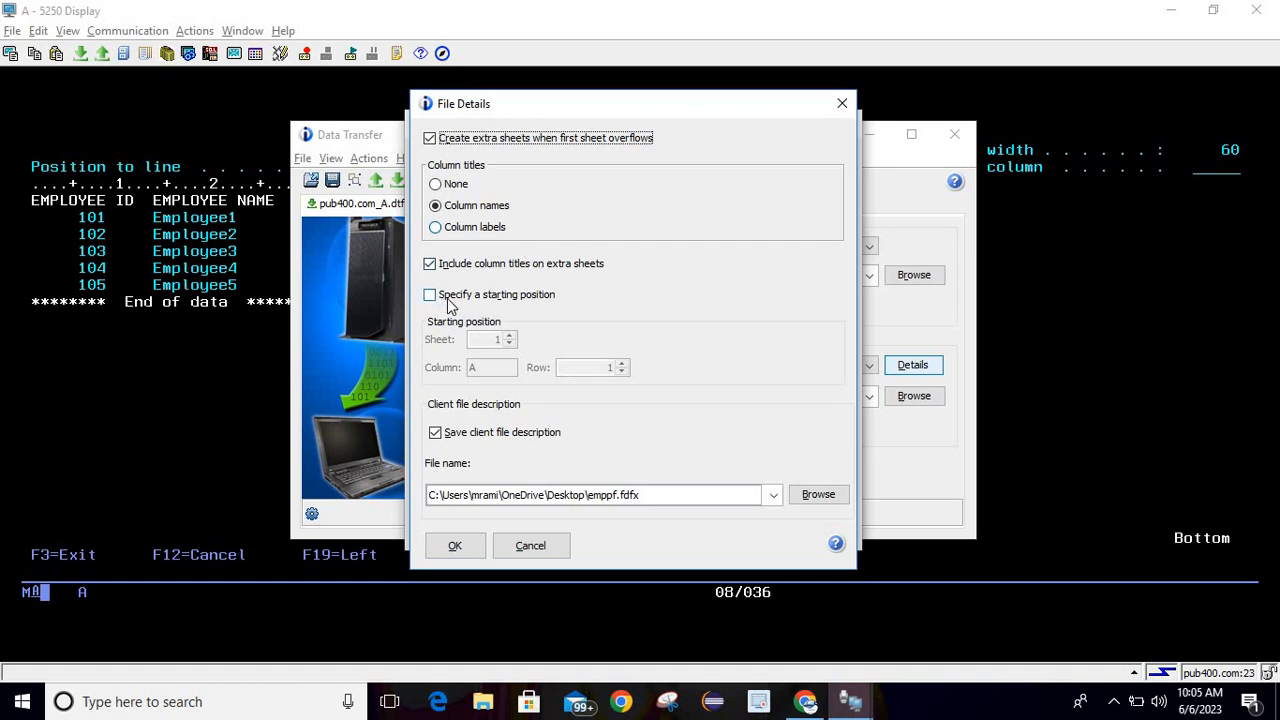
left_click(540, 546)
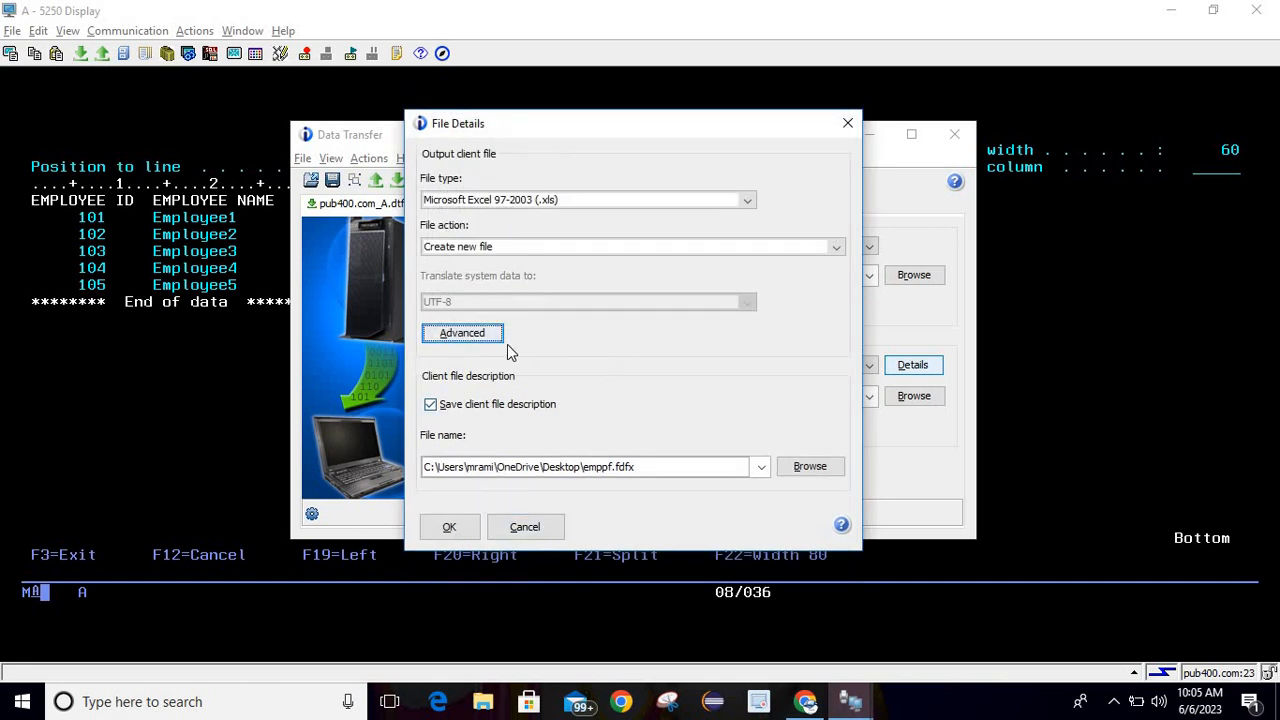
left_click(435, 413)
left_click(435, 413)
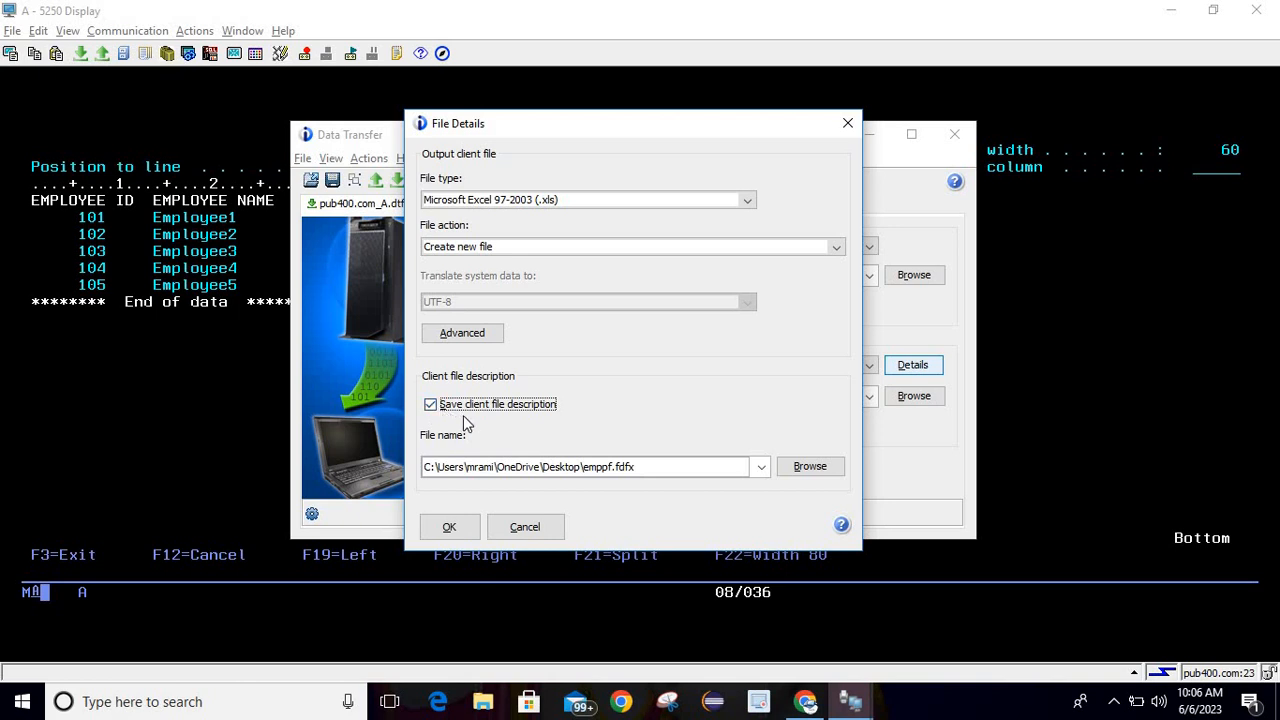
left_click(433, 407)
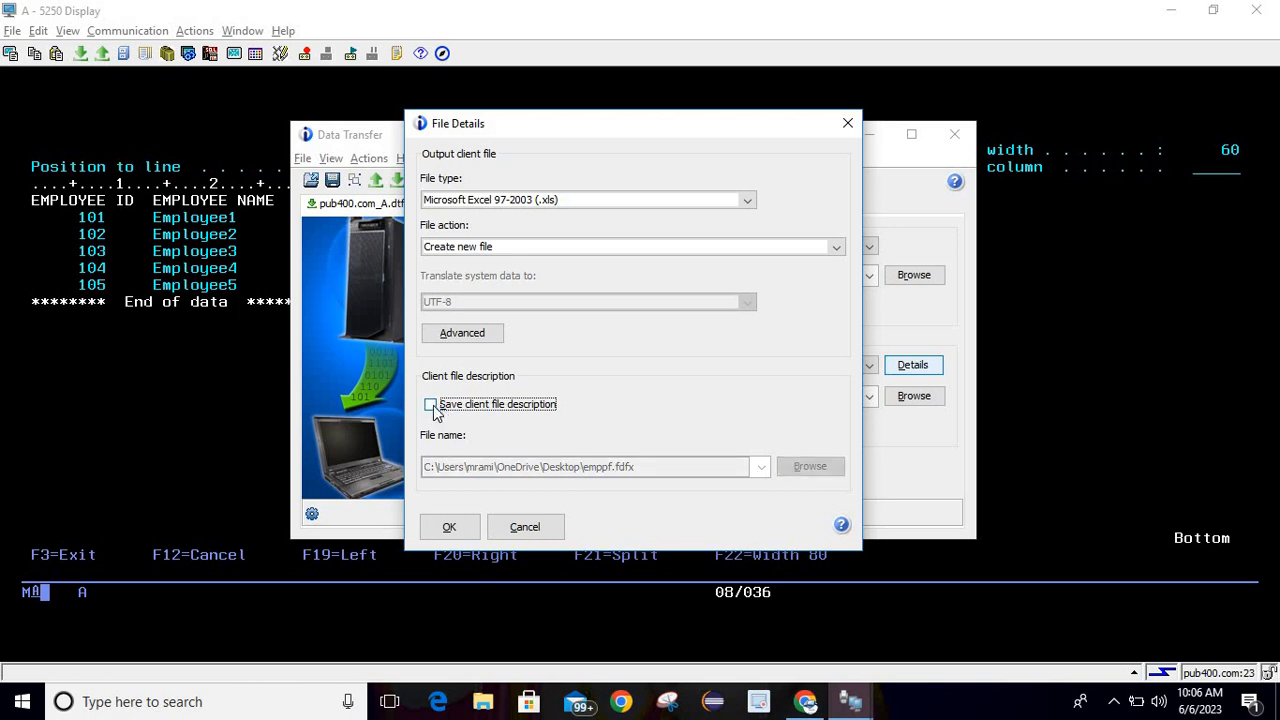
left_click(432, 406)
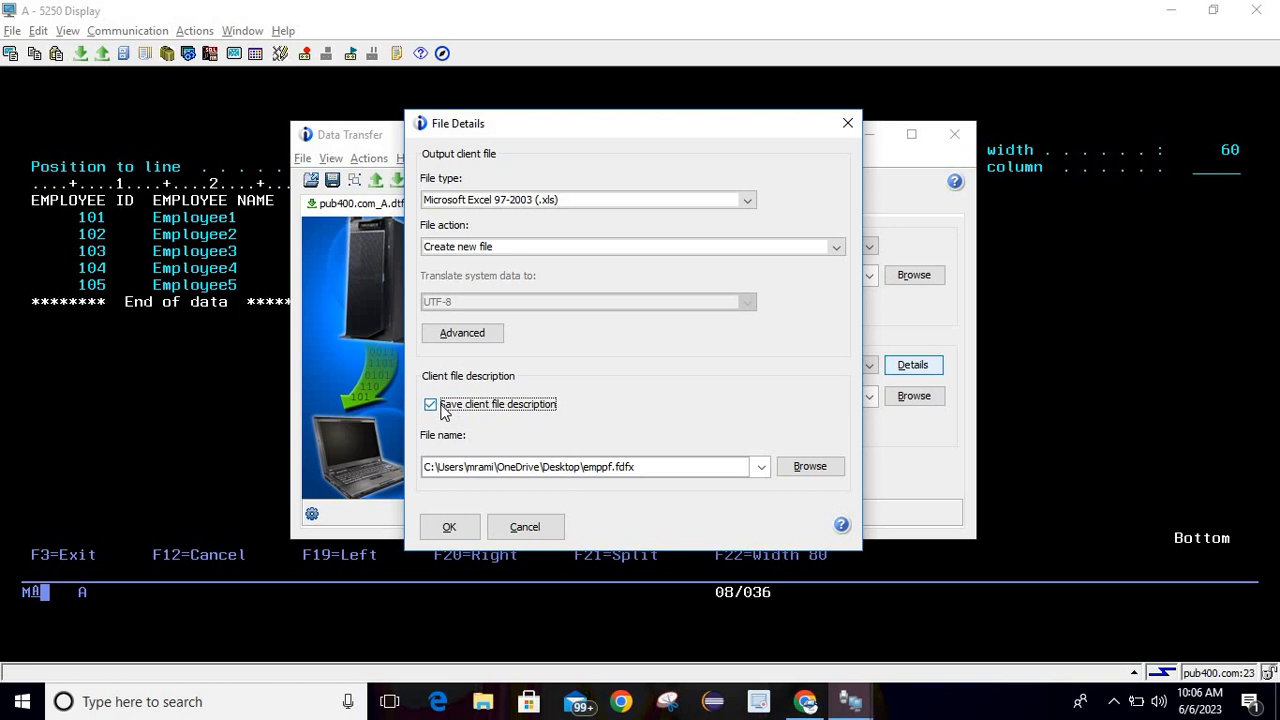
Choose emppf on the Desktop as the client file description file and accept the file details
left_click(822, 468)
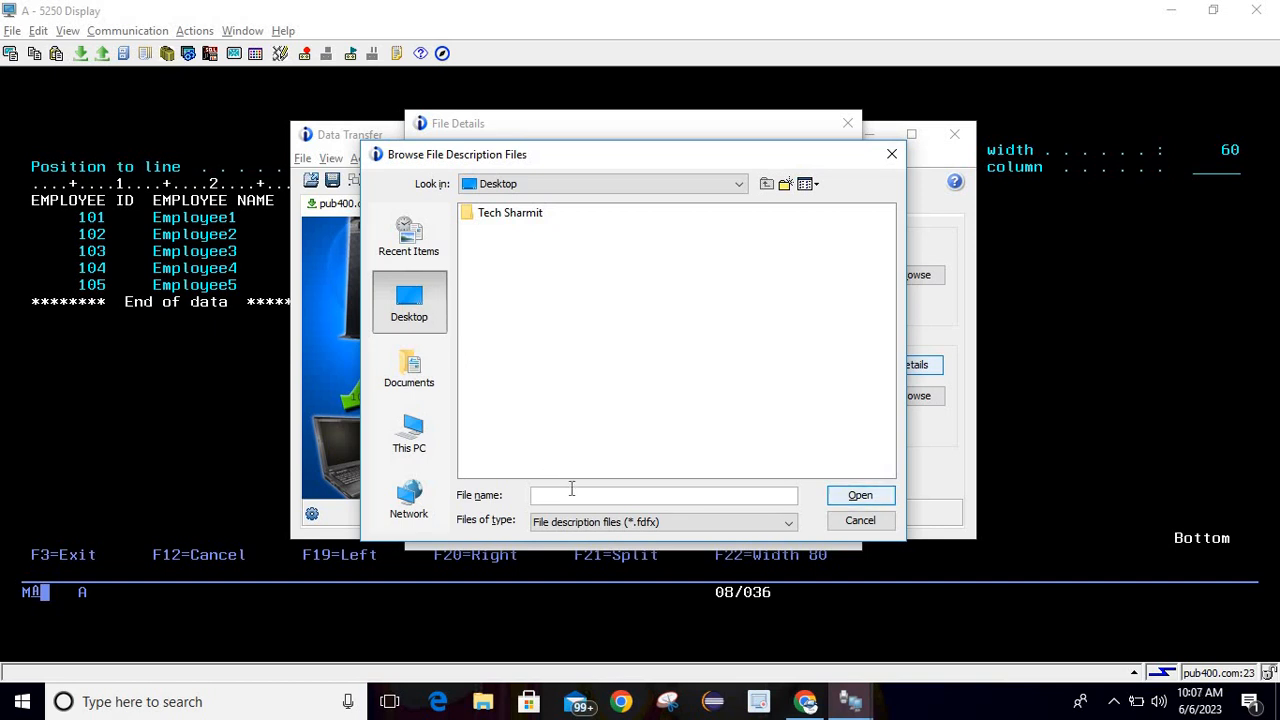
type("e")
key("BackSpace")
type("emppf")
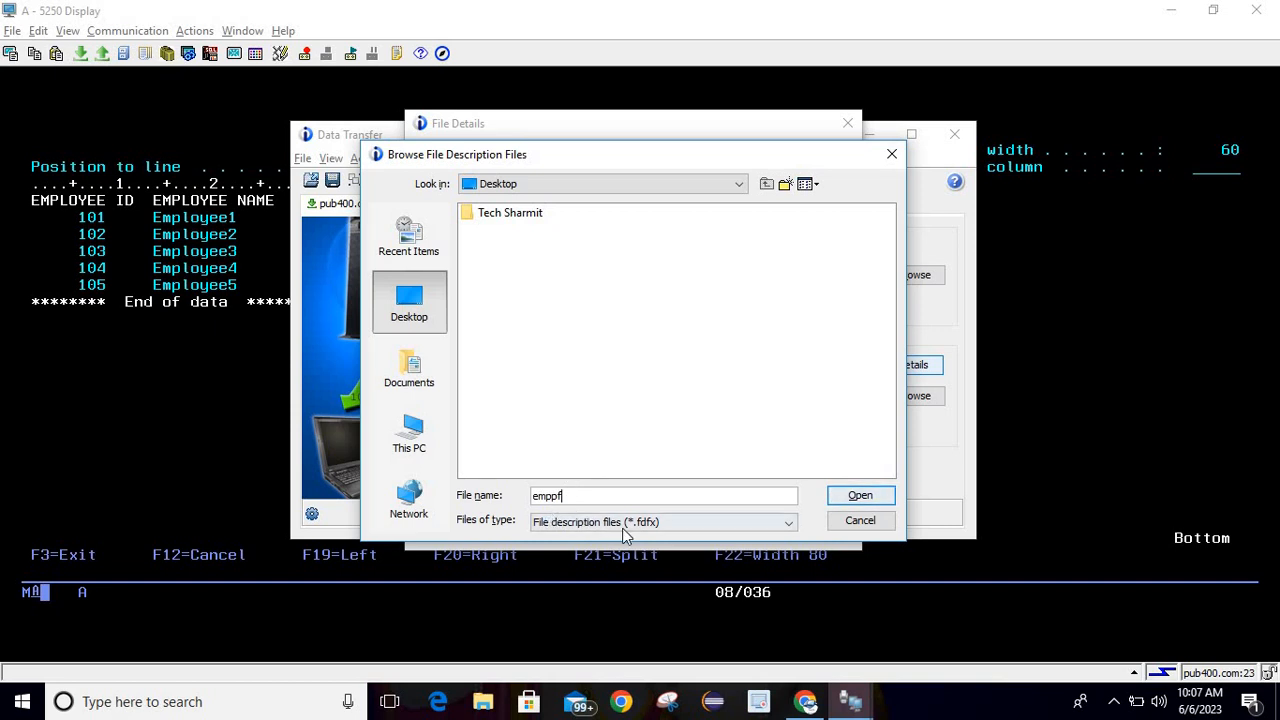
left_click(856, 499)
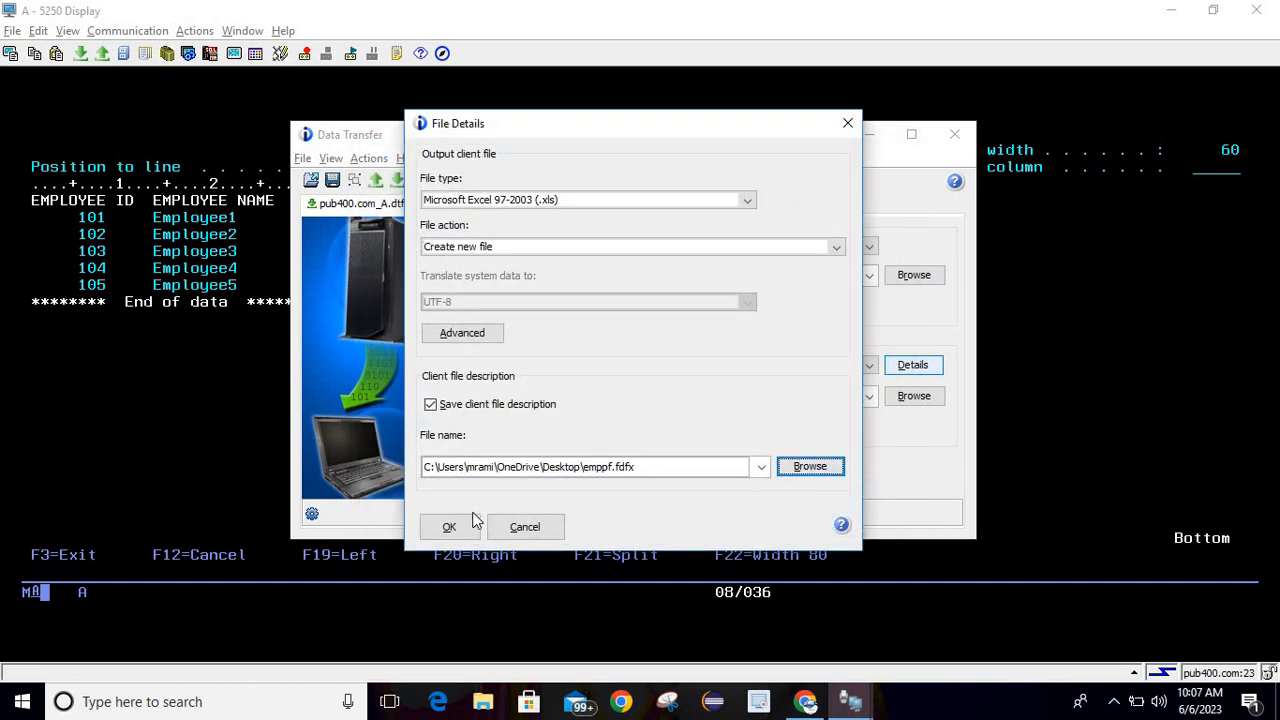
left_click(449, 526)
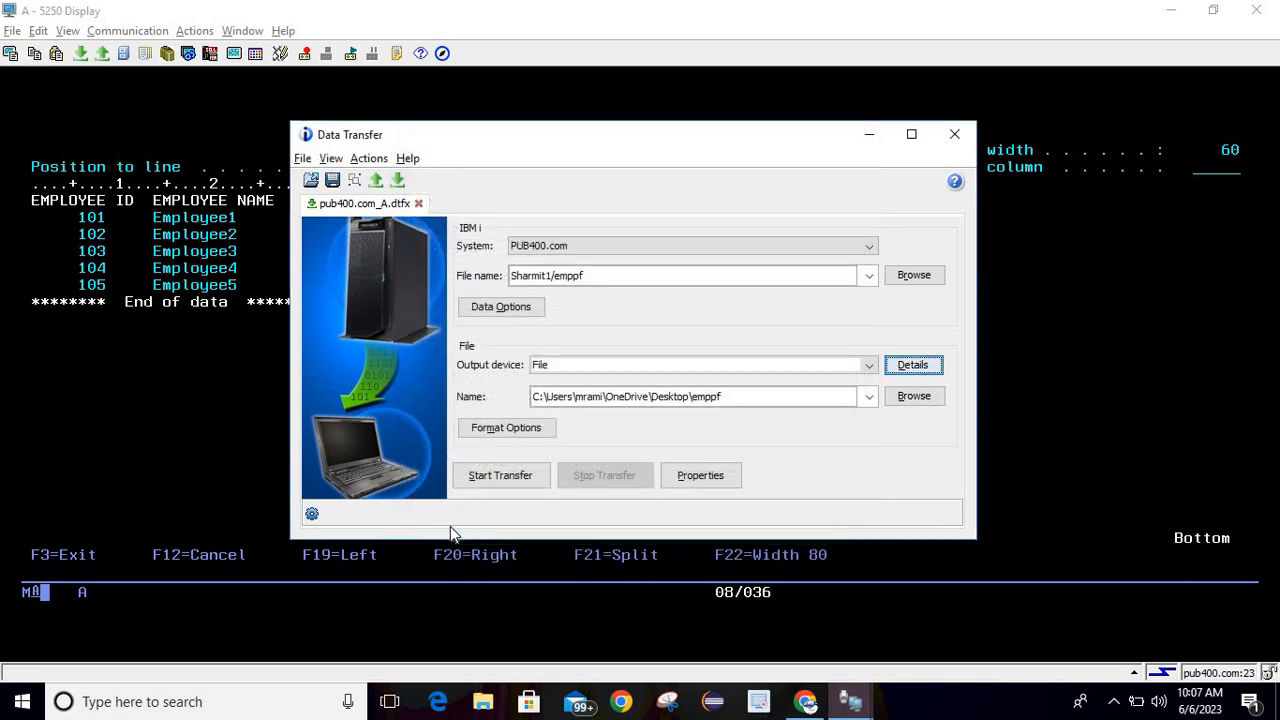
Set the output file to Emppf in the Desktop folder
left_click(914, 403)
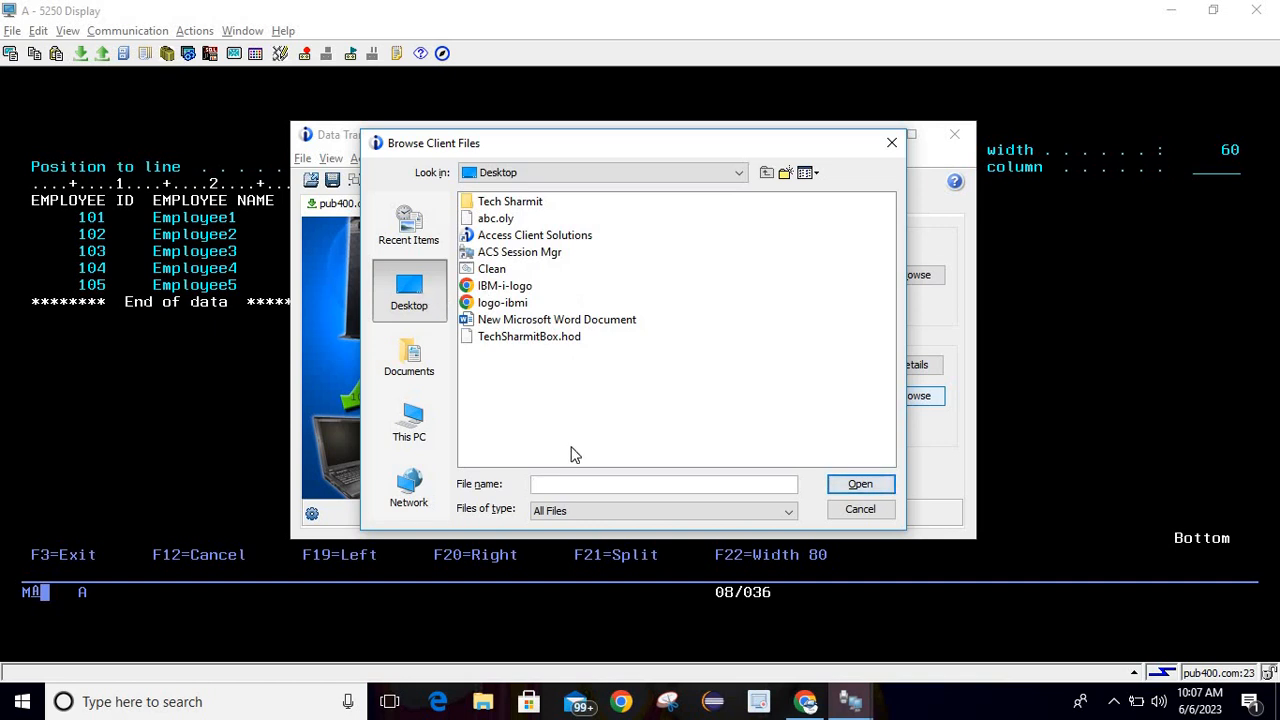
left_click(597, 481)
type("Emppf")
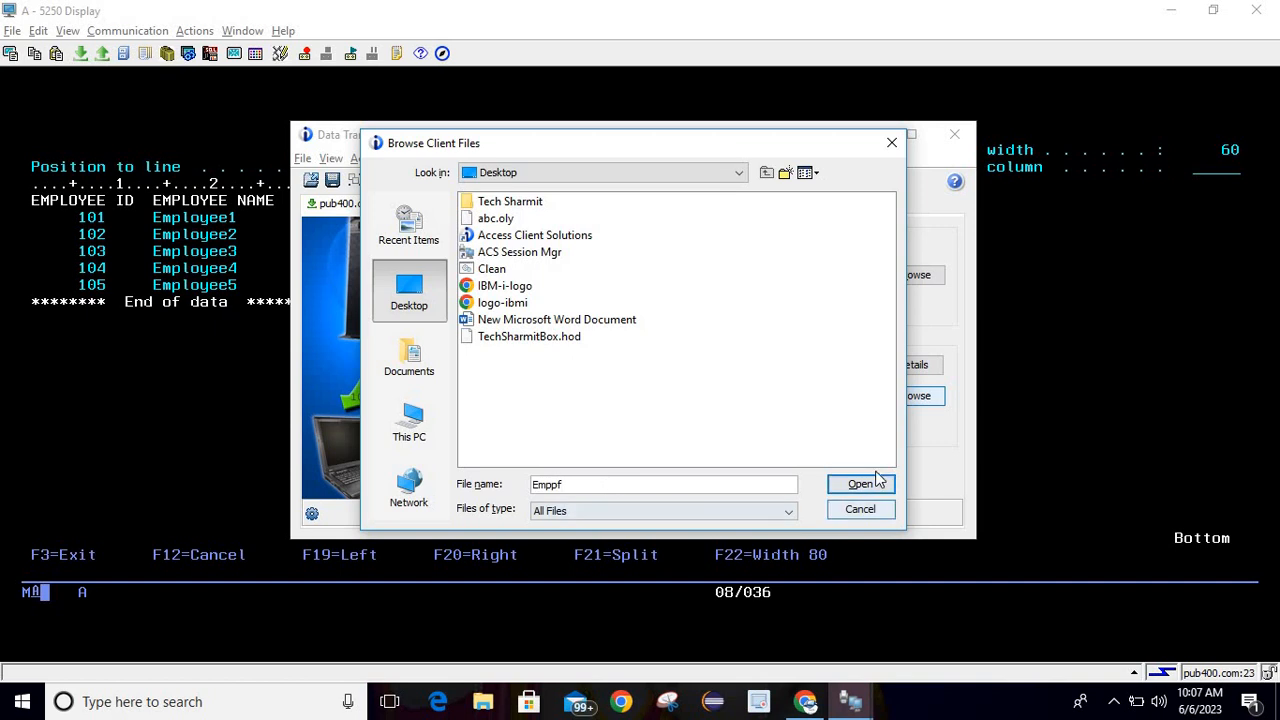
left_click(862, 484)
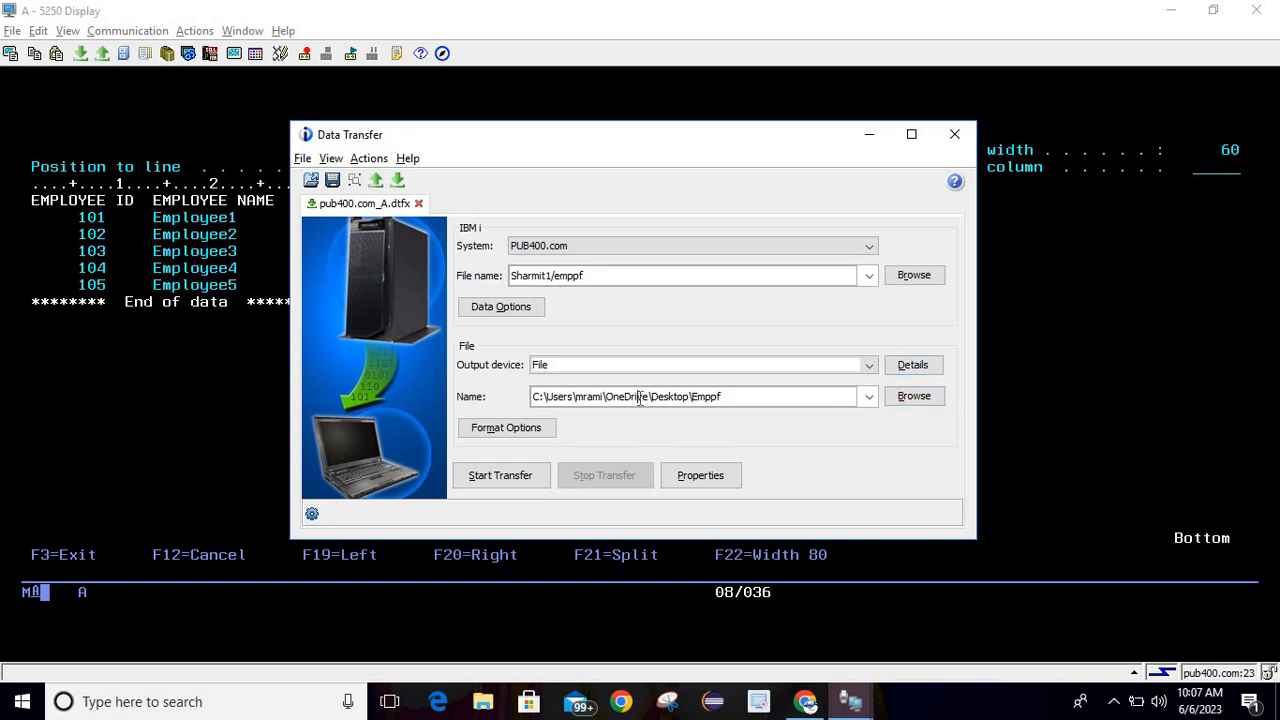
Review the date/time, decimal and other format options of the transfer and accept them as they are
left_click(537, 430)
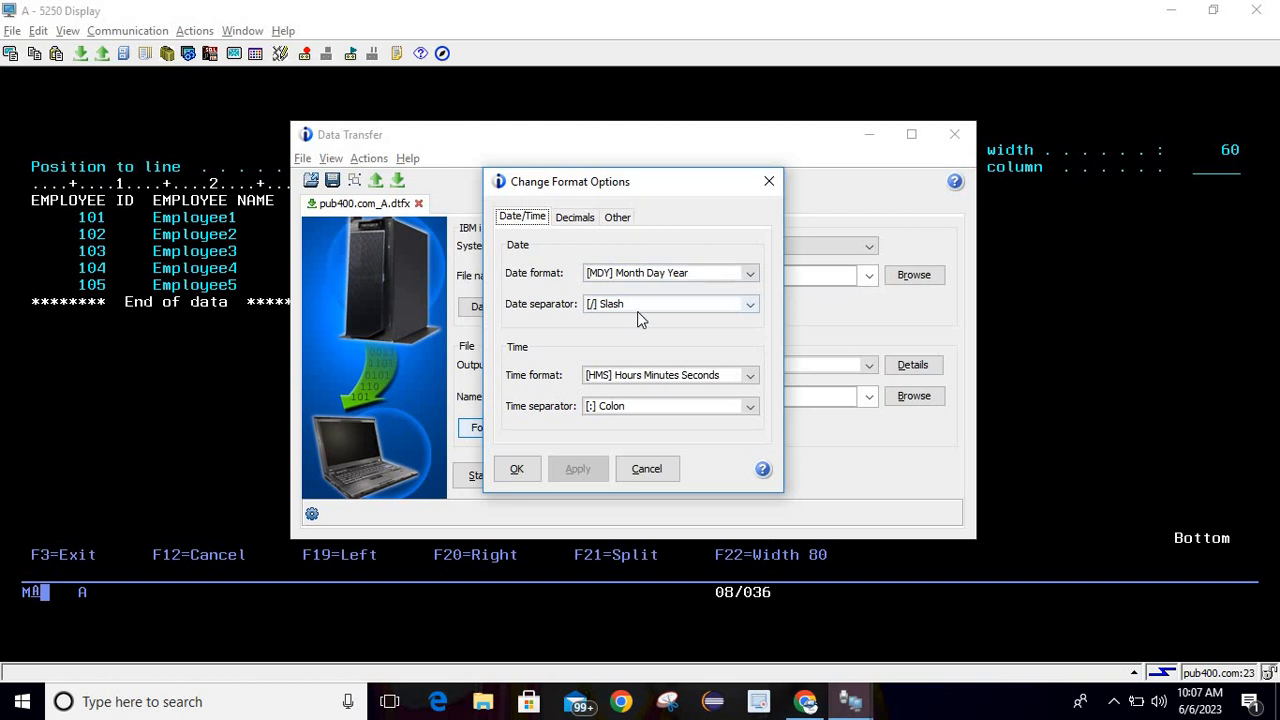
left_click(575, 217)
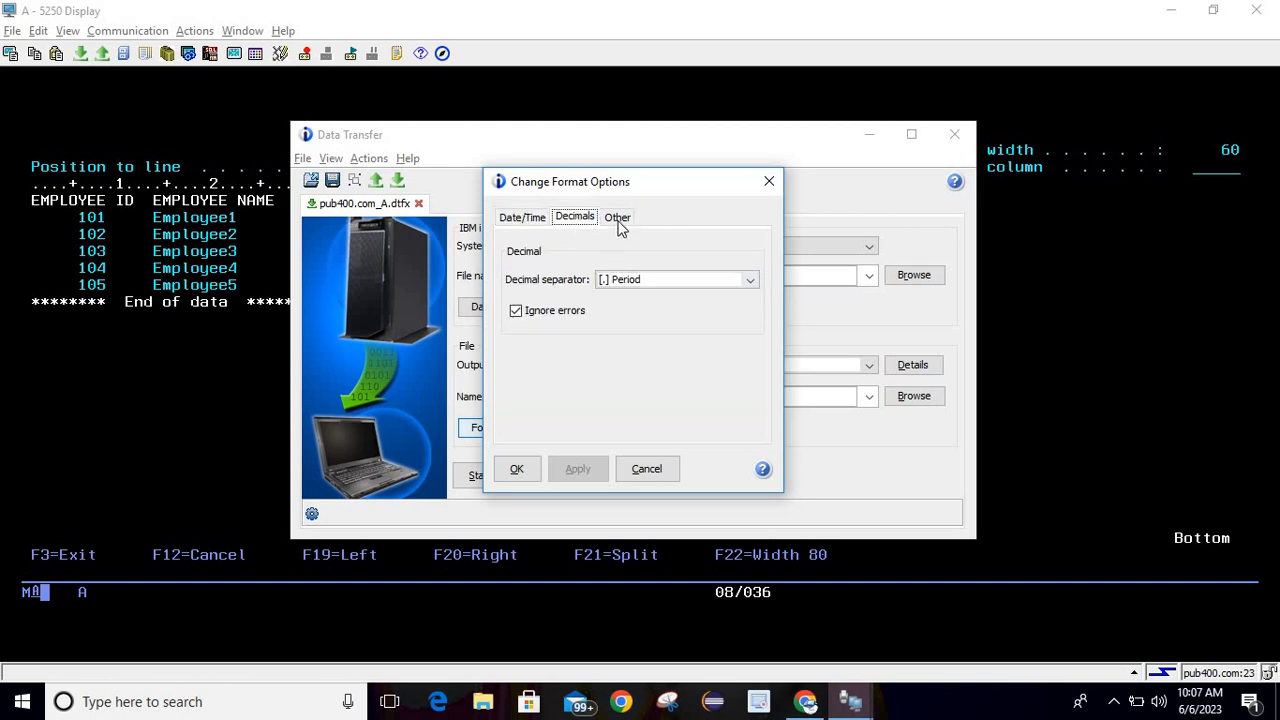
left_click(618, 222)
left_click(520, 218)
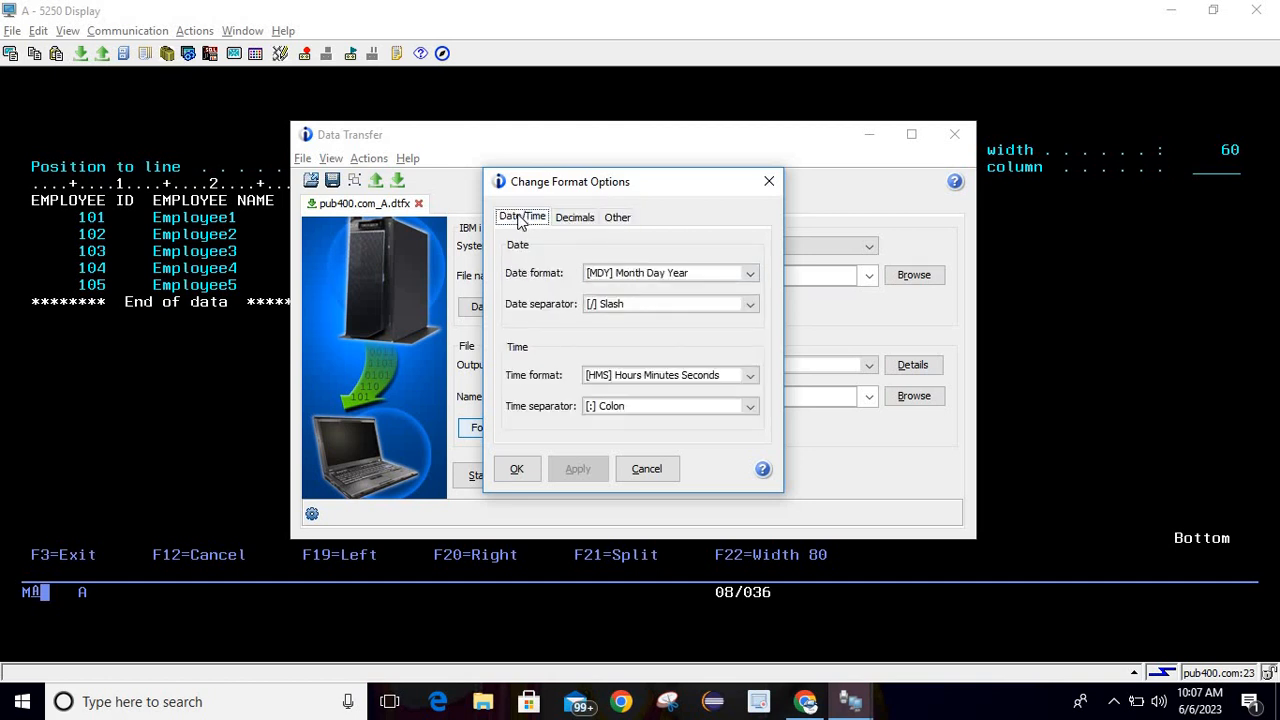
left_click(516, 468)
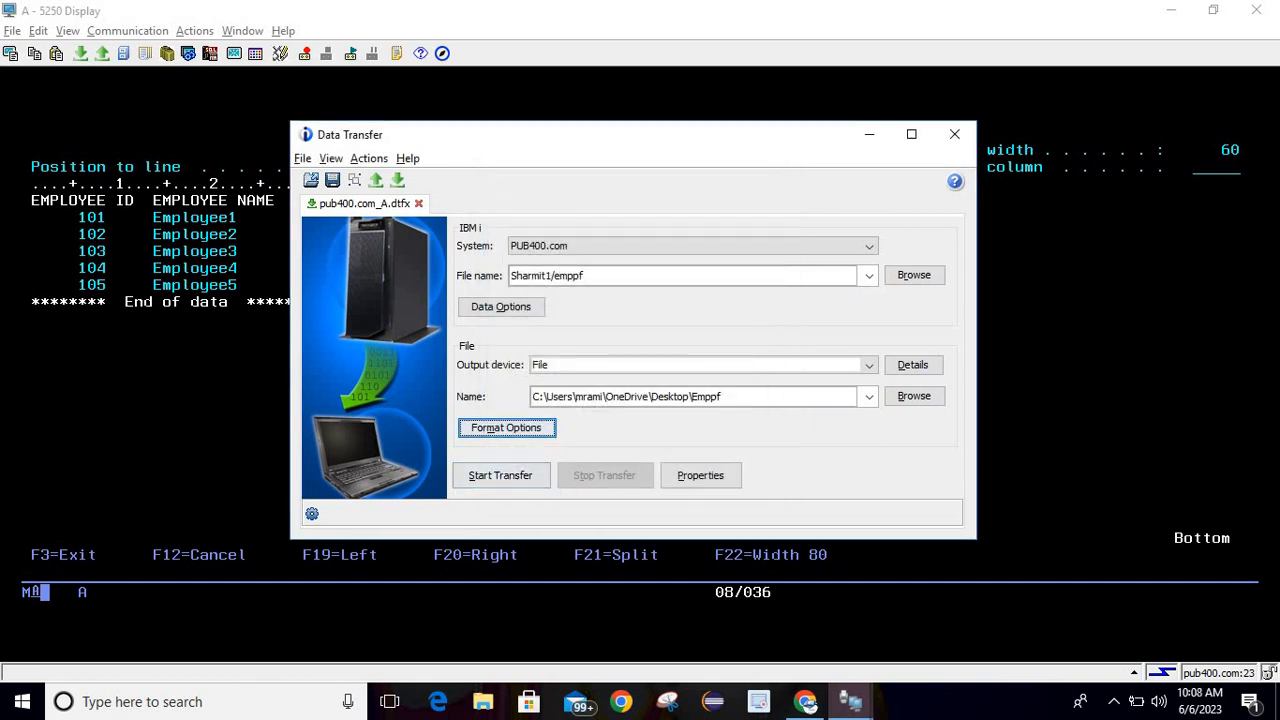
Run the transfer of the EMPPF data to the desktop file with the desktop in view, and acknowledge its completion
key("super+d")
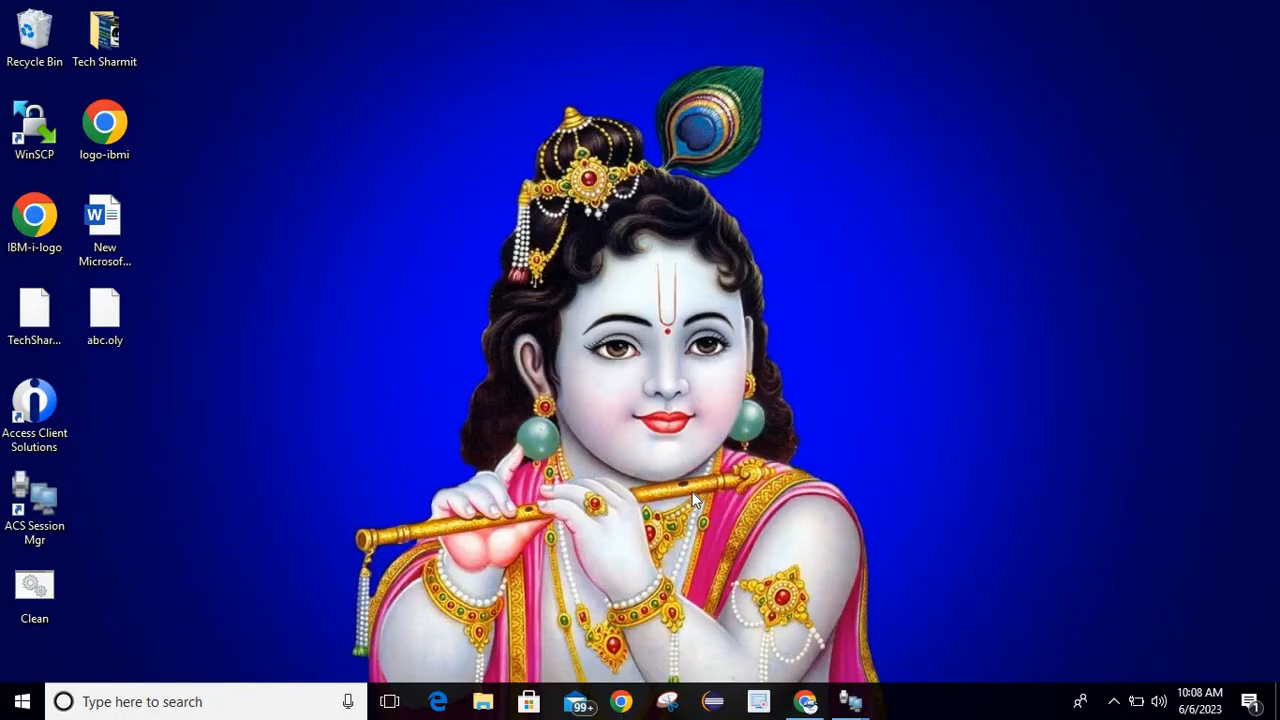
mouse_move(852, 700)
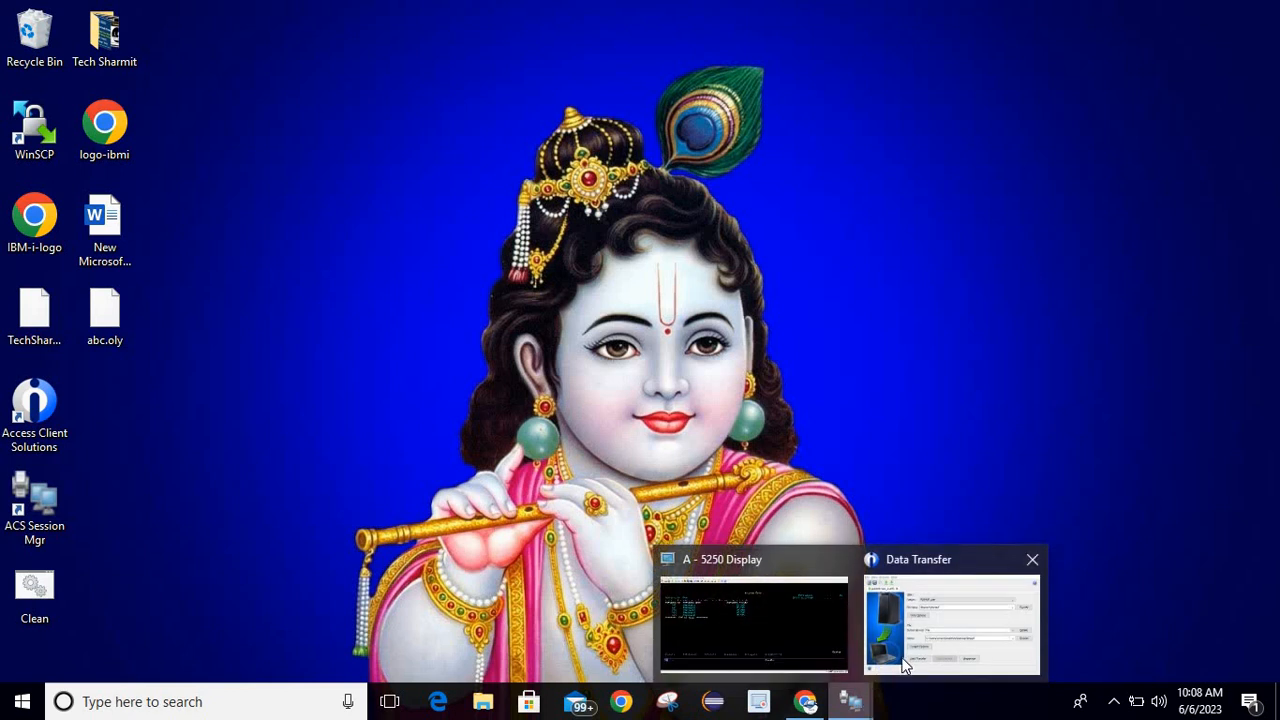
left_click(903, 640)
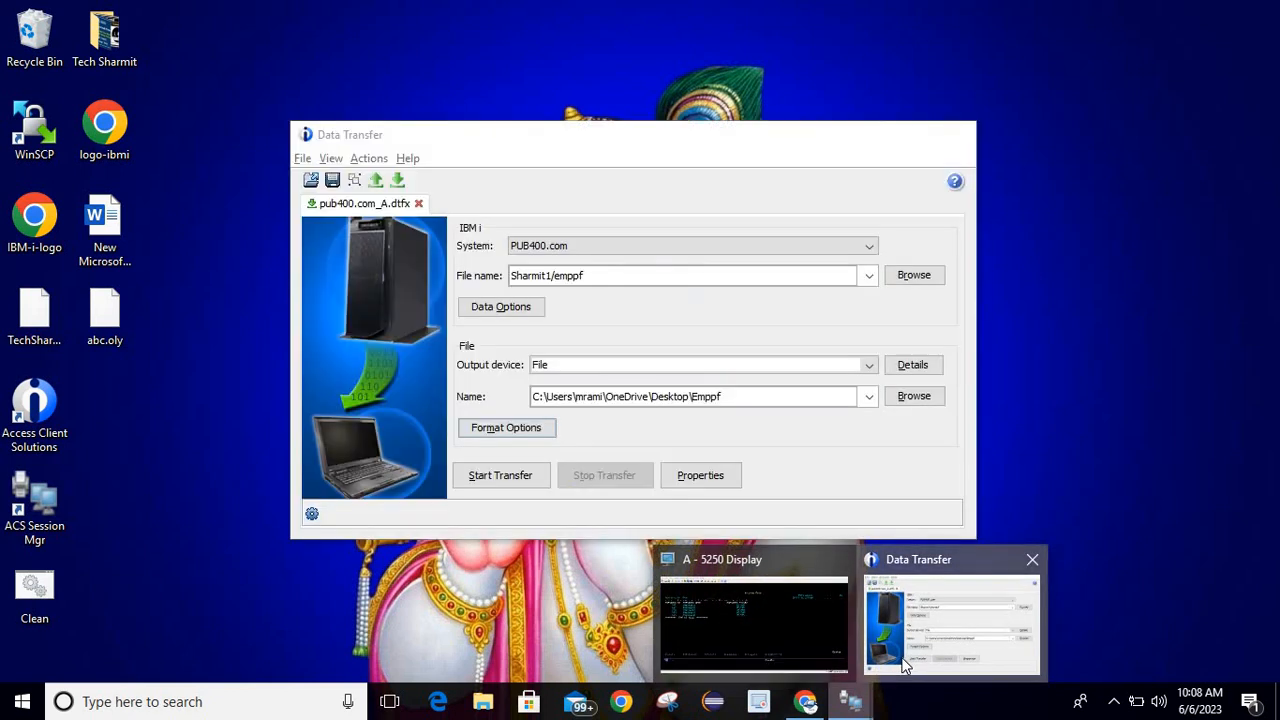
left_click(526, 479)
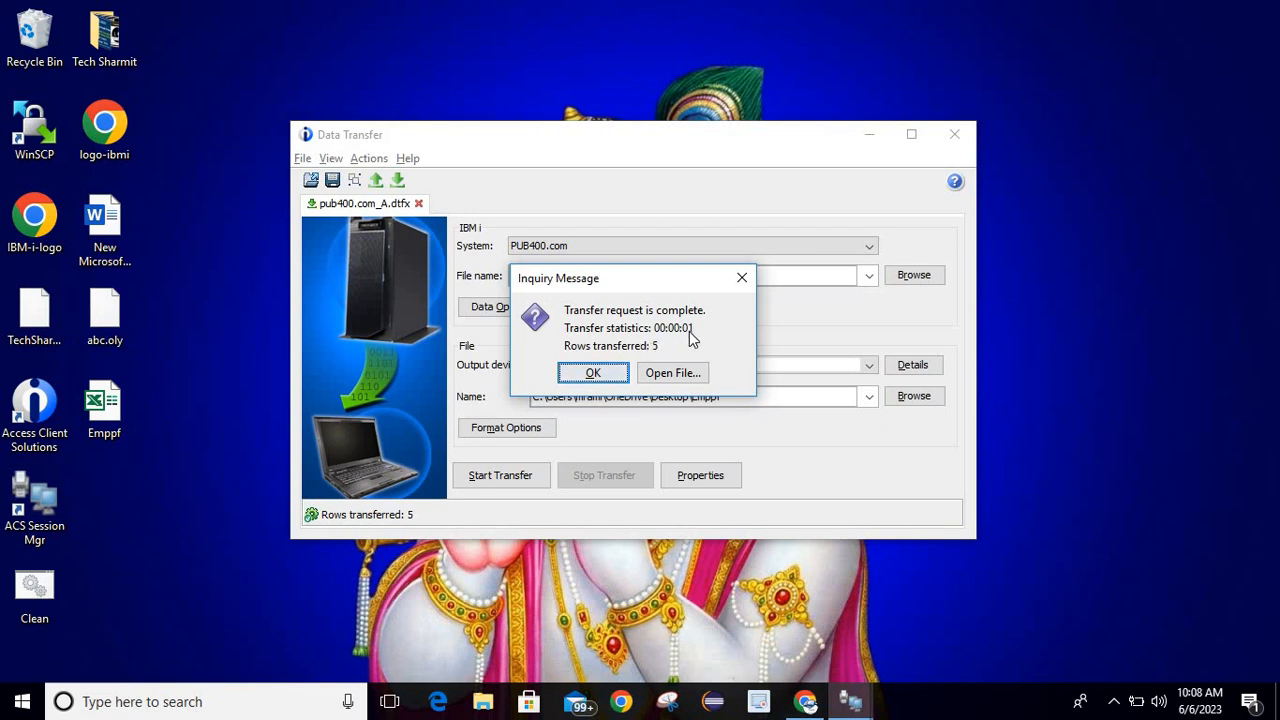
left_click(611, 374)
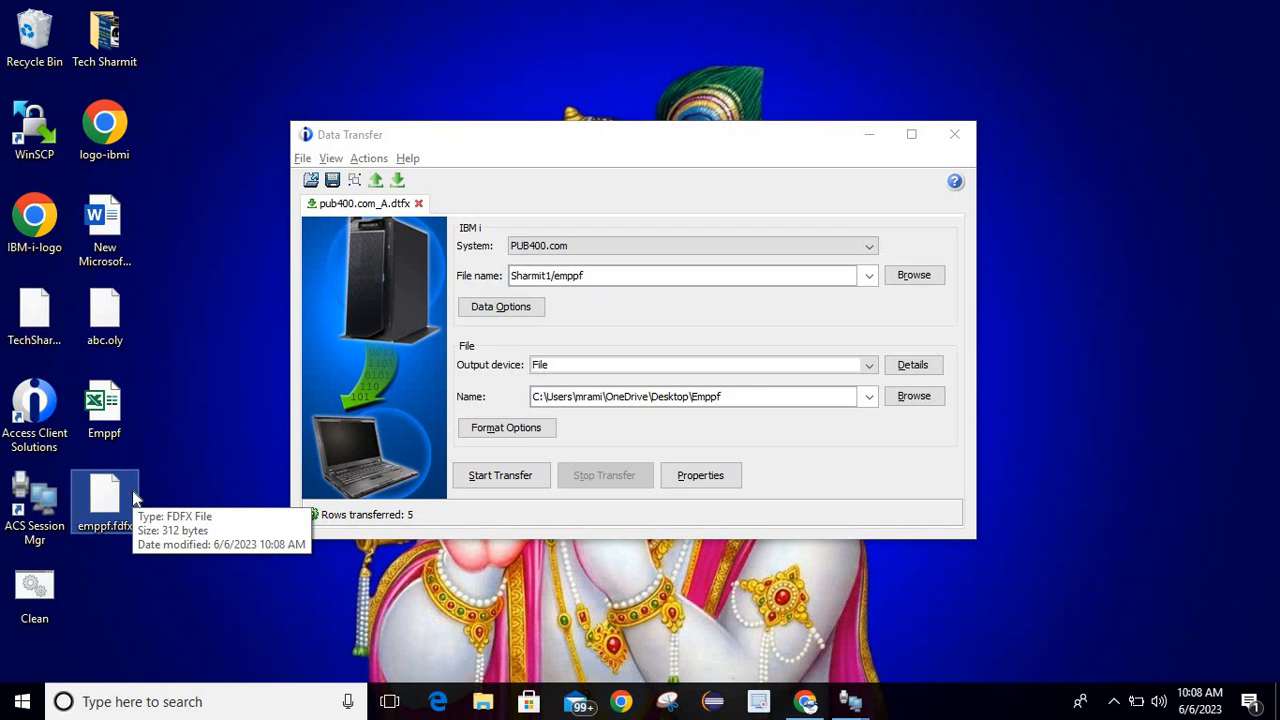
Open the Emppf Excel file from the desktop and examine the transferred employee IDs, names and salaries
double_click(104, 420)
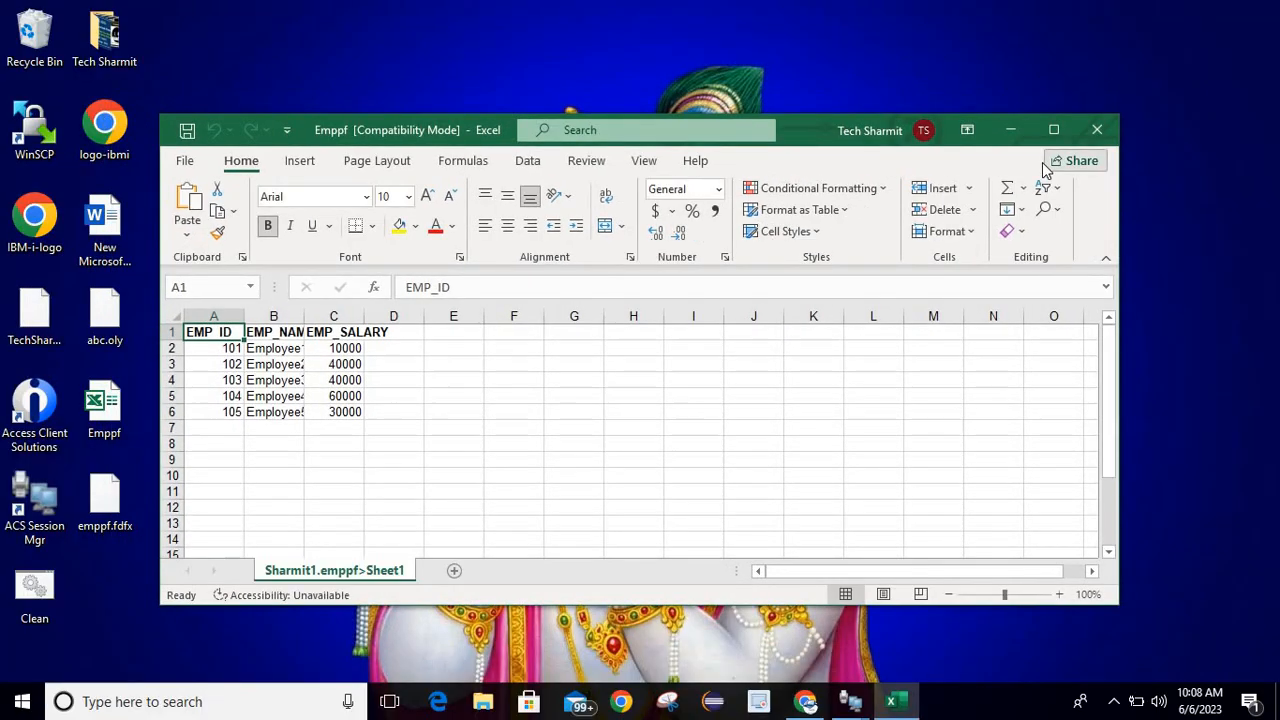
left_click(1053, 129)
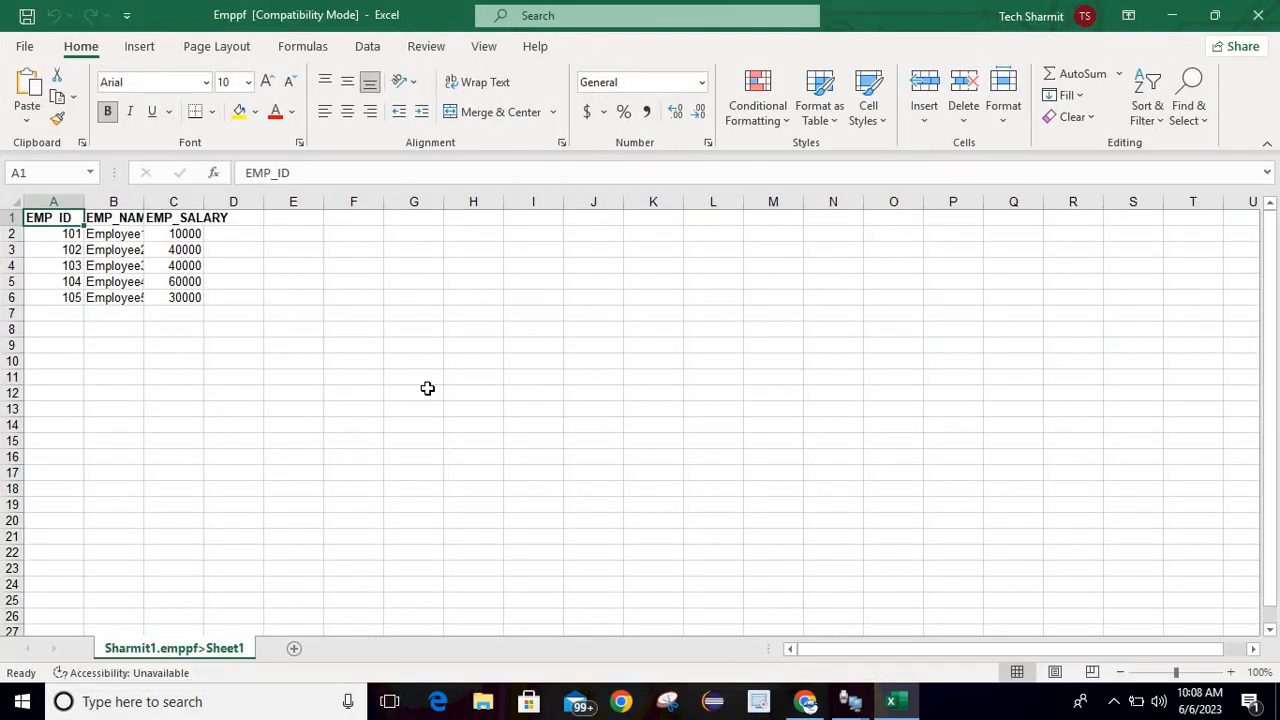
left_click(426, 390)
left_click(83, 236)
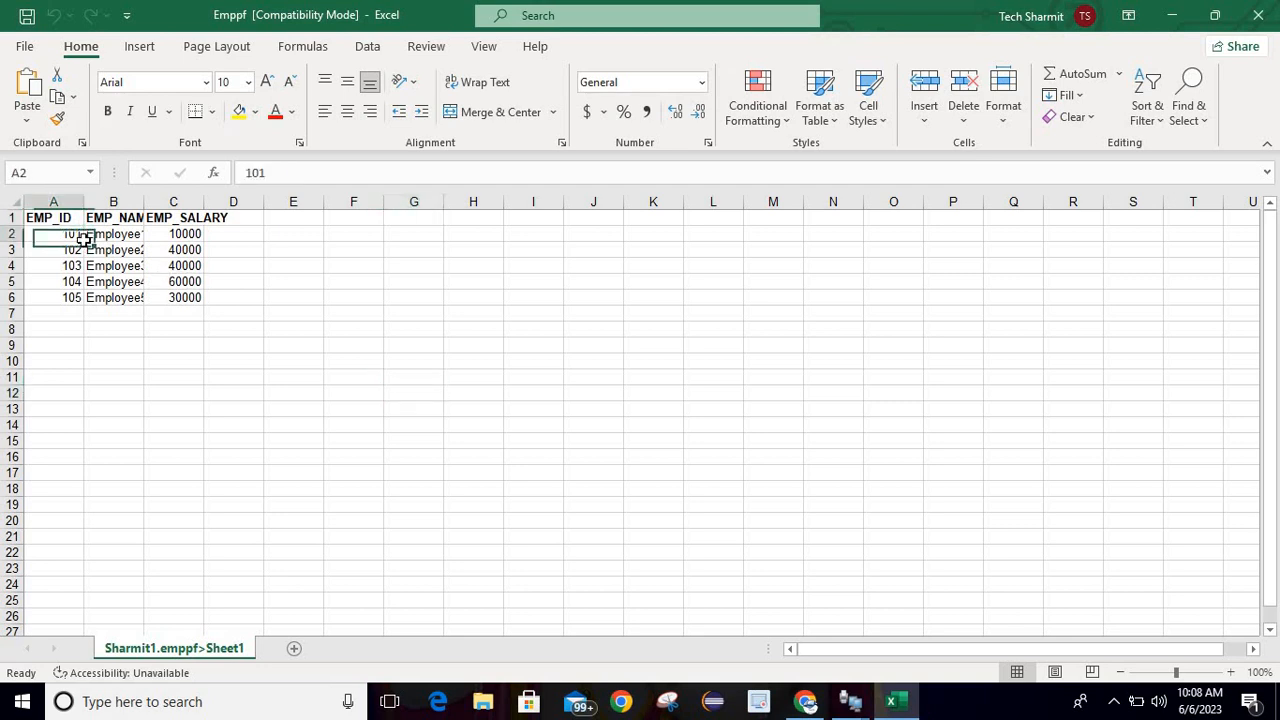
left_click(82, 299)
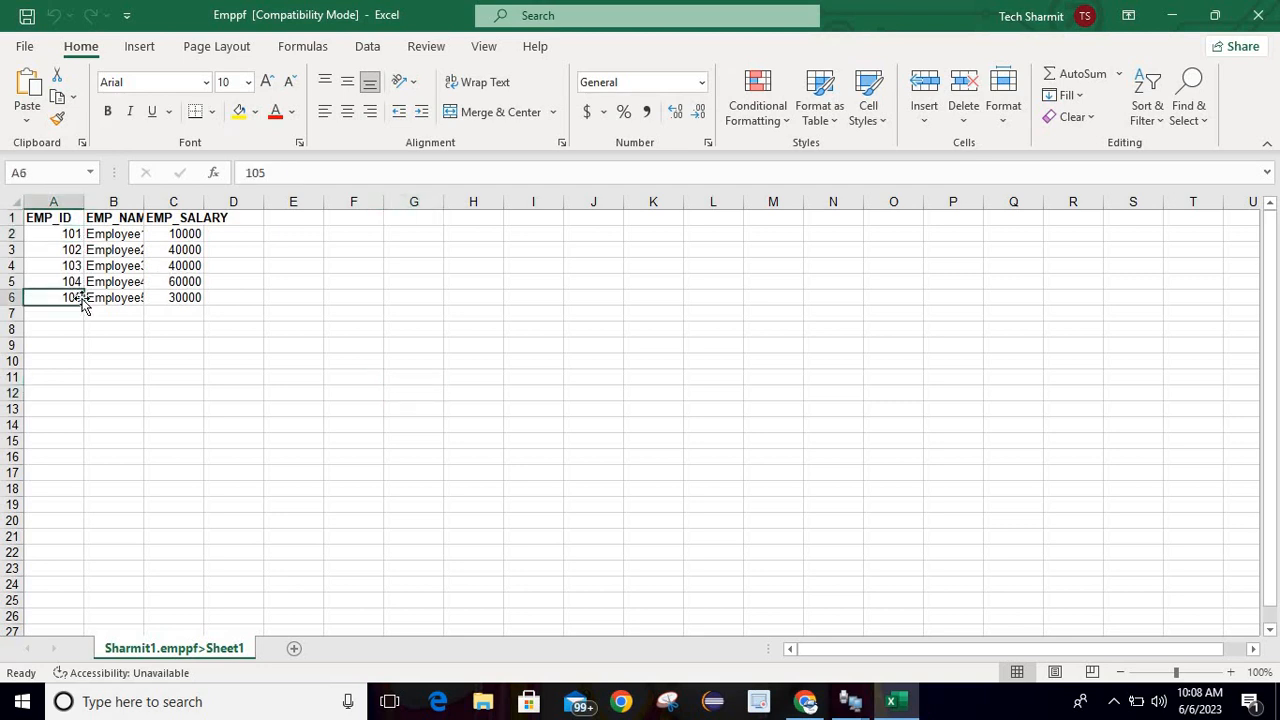
left_click(256, 346)
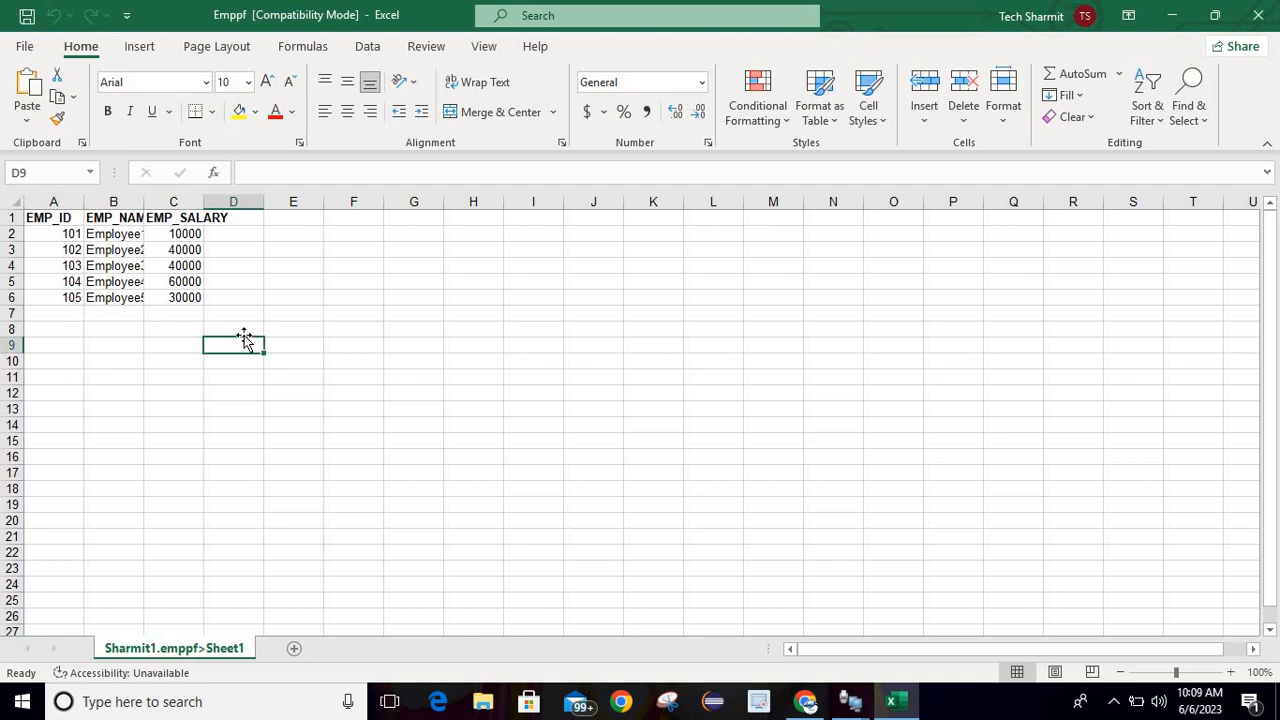
left_click(168, 312)
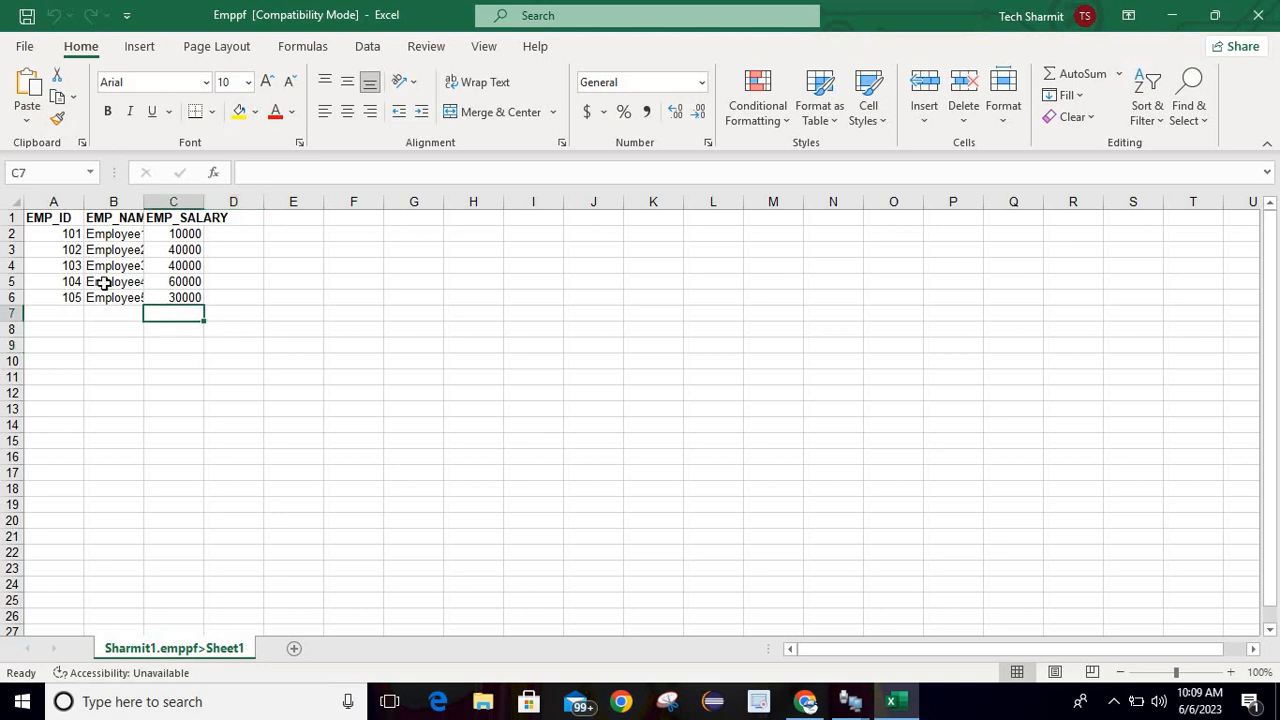
left_click(207, 281)
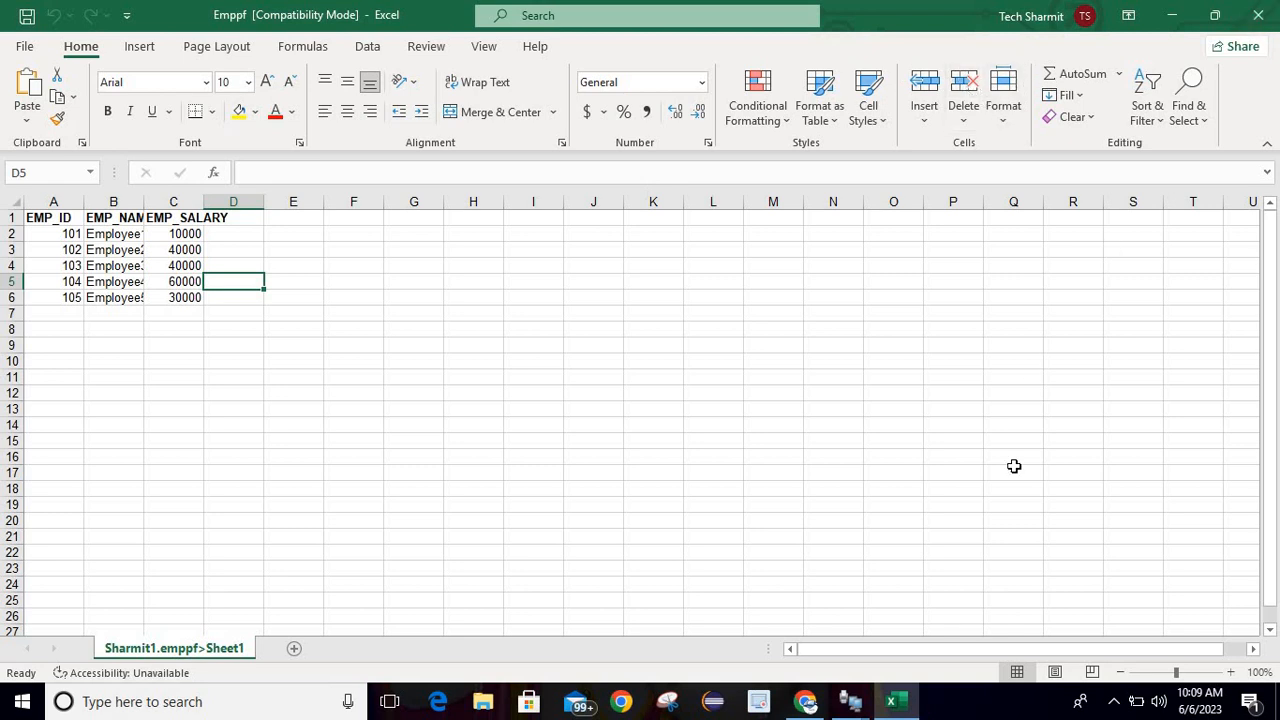
Close the Emppf workbook and return to the Data Transfer window
mouse_move(853, 712)
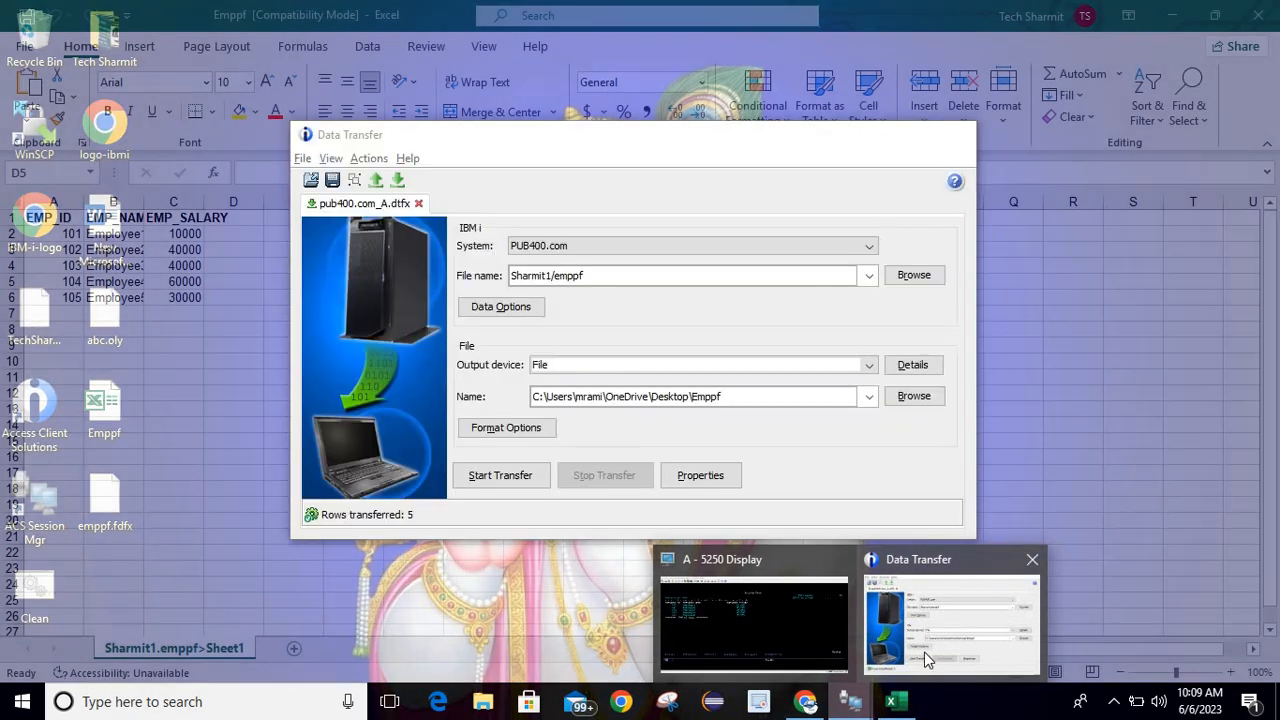
left_click(924, 652)
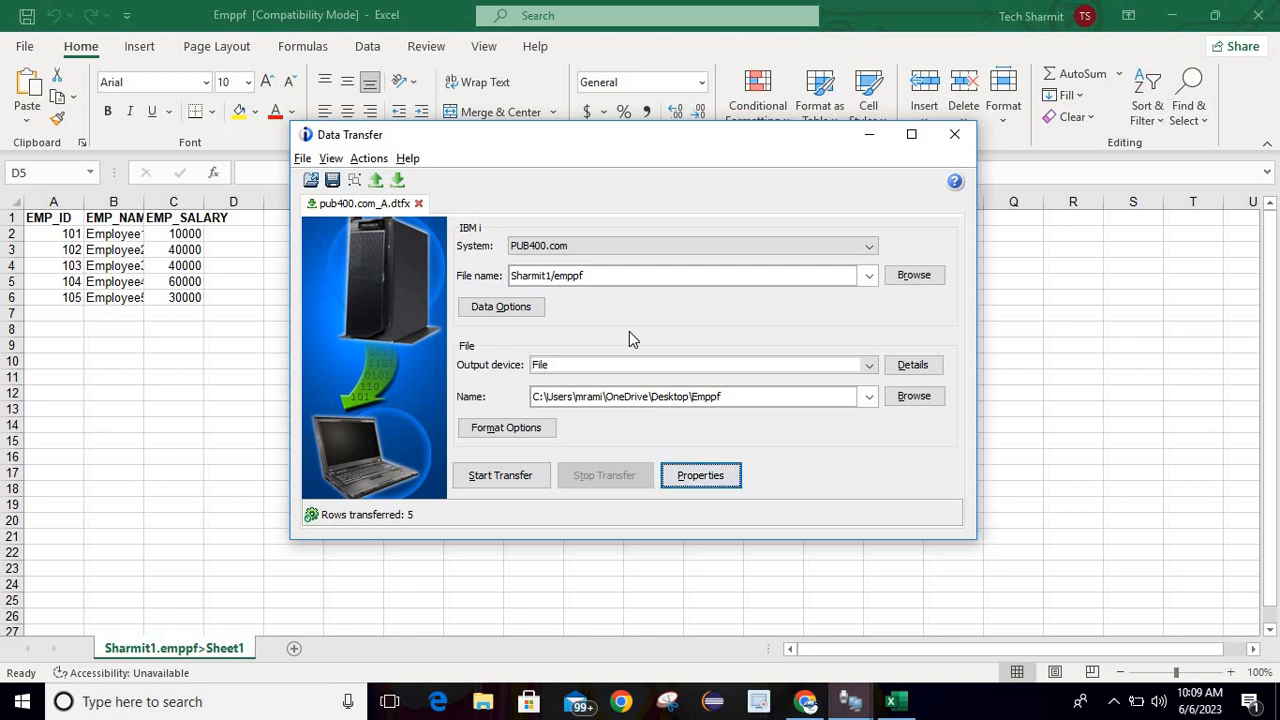
left_click(998, 273)
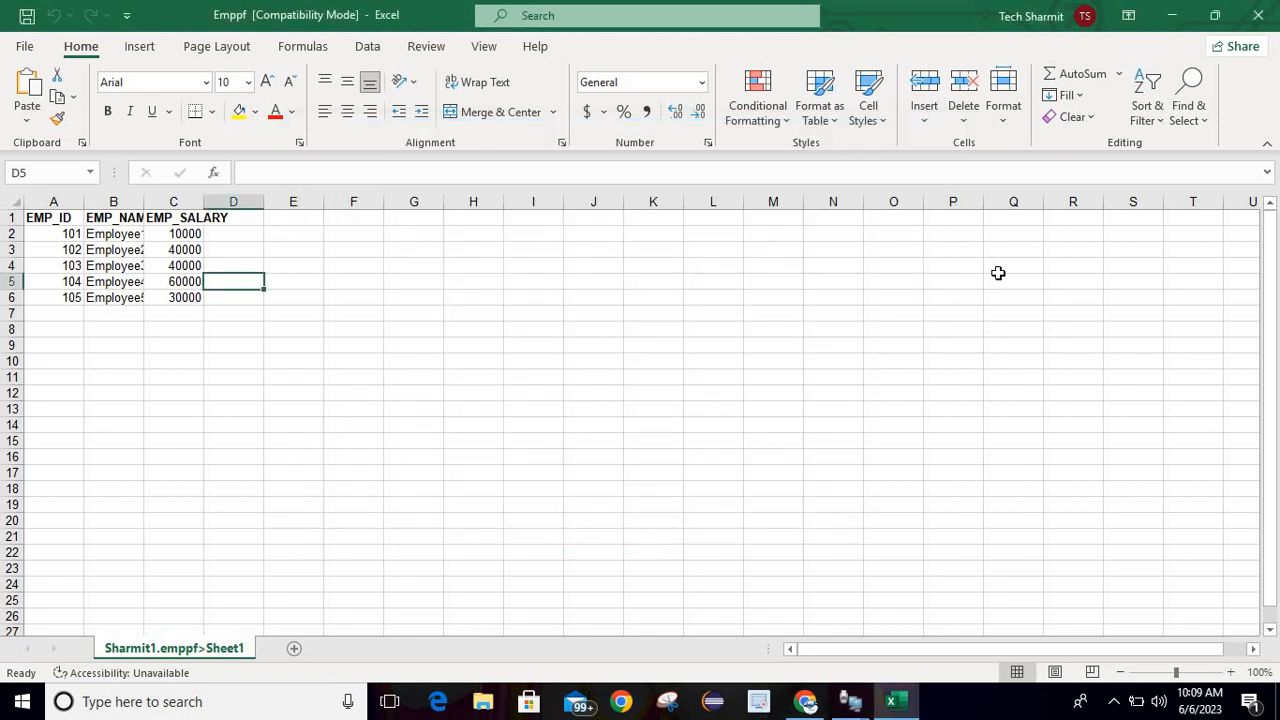
left_click(1258, 15)
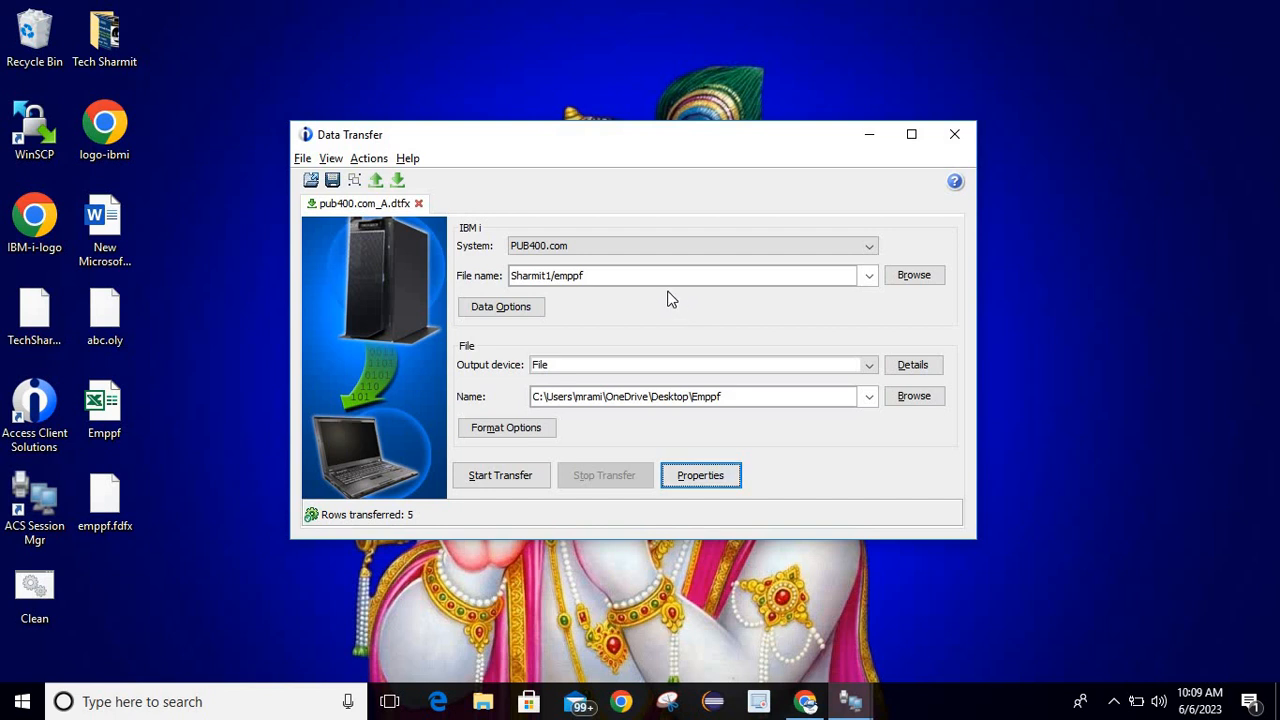
Change the IBM i file name to the source member Sharmit1/qsharmit(emppf)
left_click(655, 284)
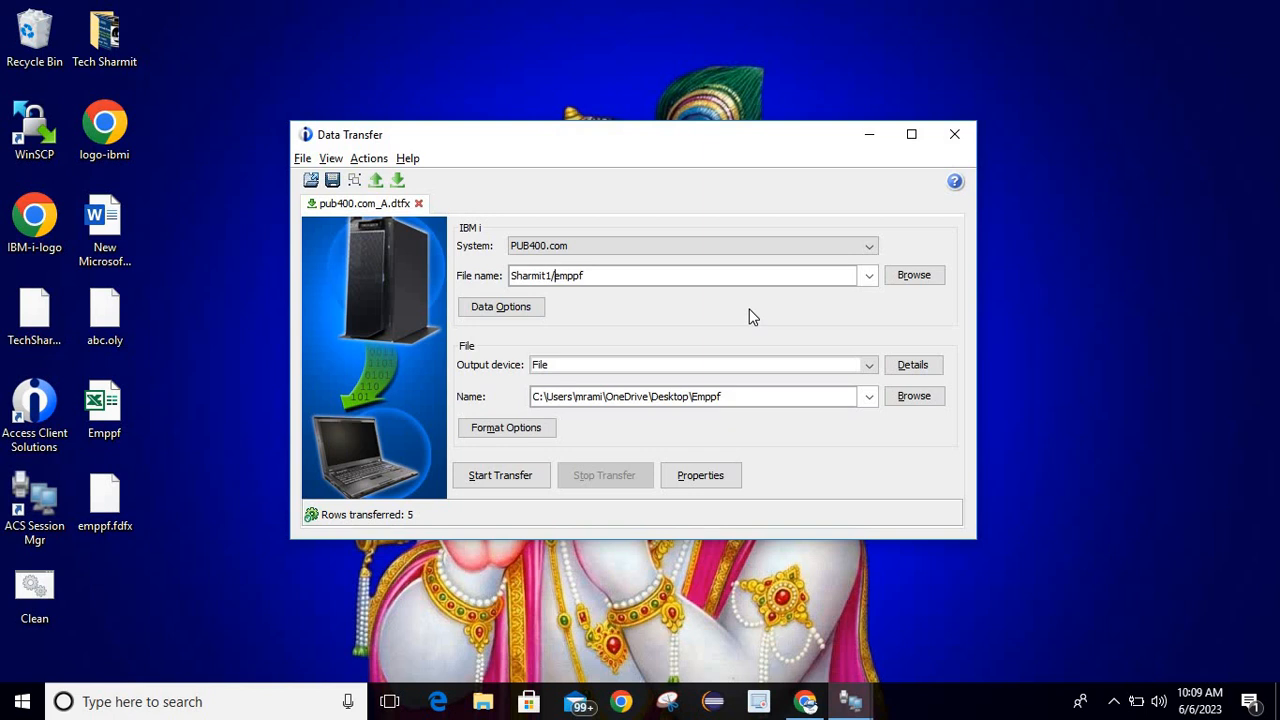
type("qsharmit(emppf)")
left_click(594, 278)
Set the output file type to Tab Delimited Text (.txt), keep Create new file as the file action, and accept the file details
left_click(914, 365)
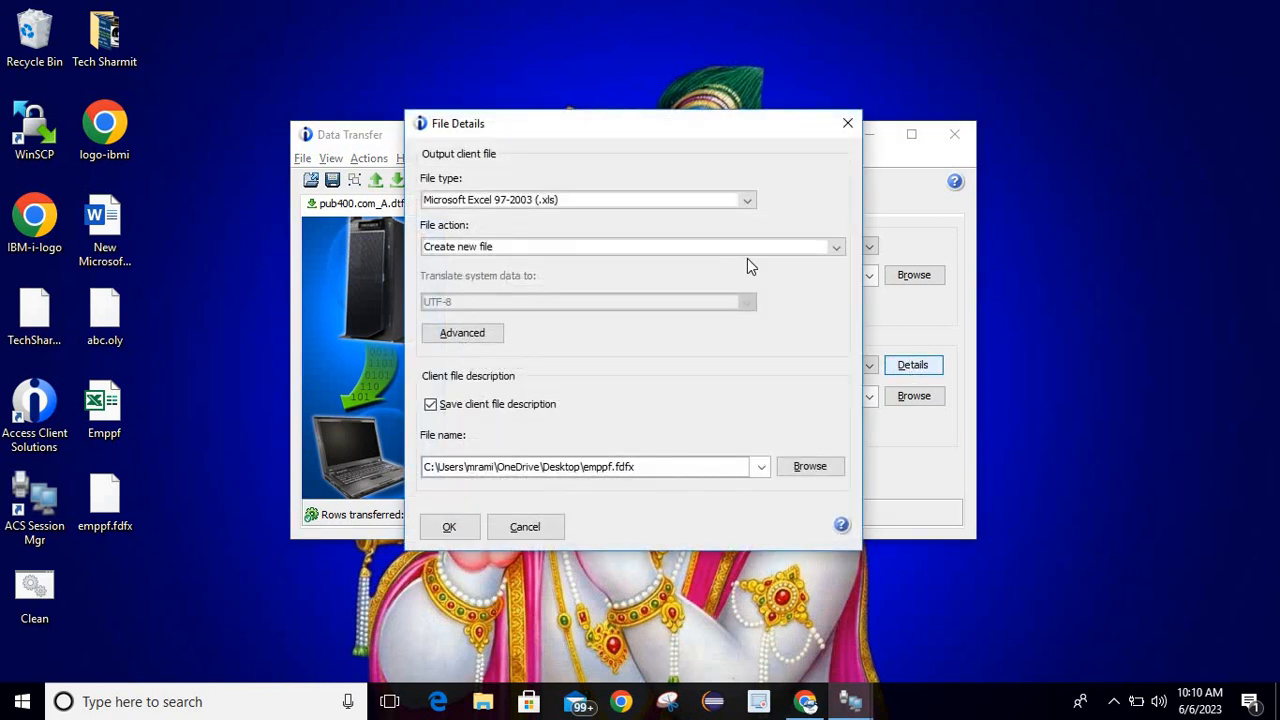
left_click(712, 201)
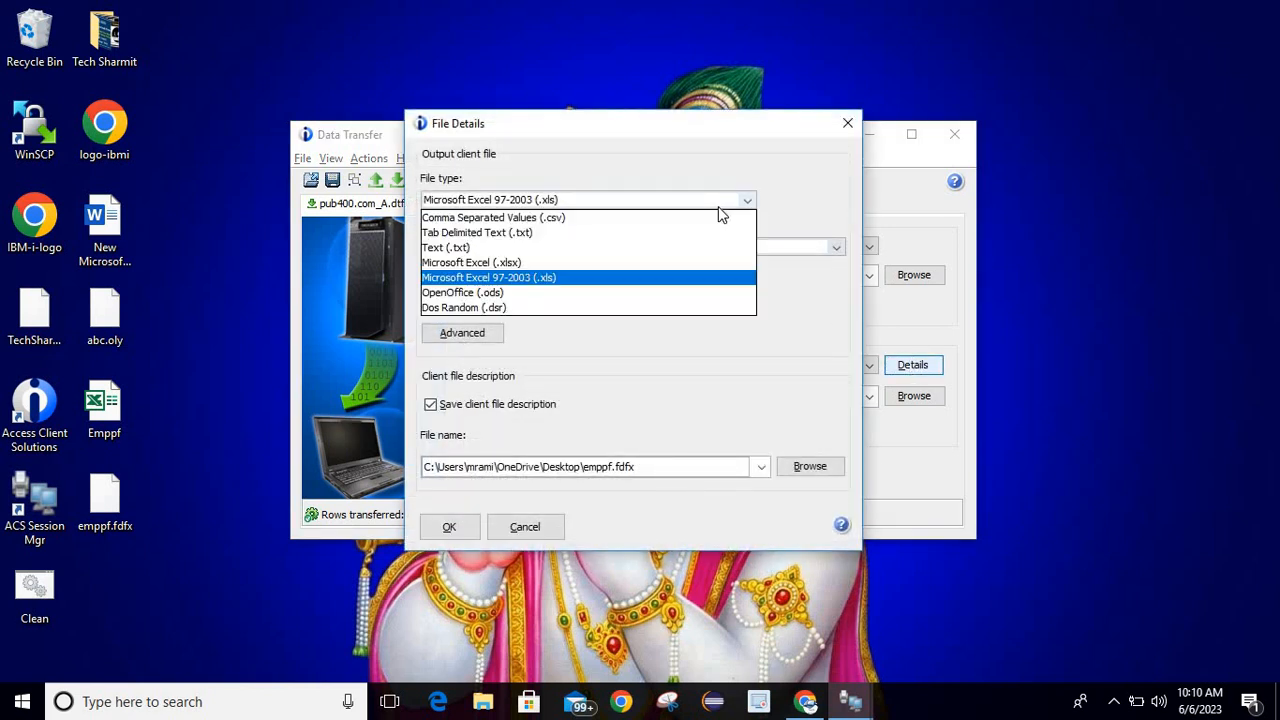
left_click(613, 233)
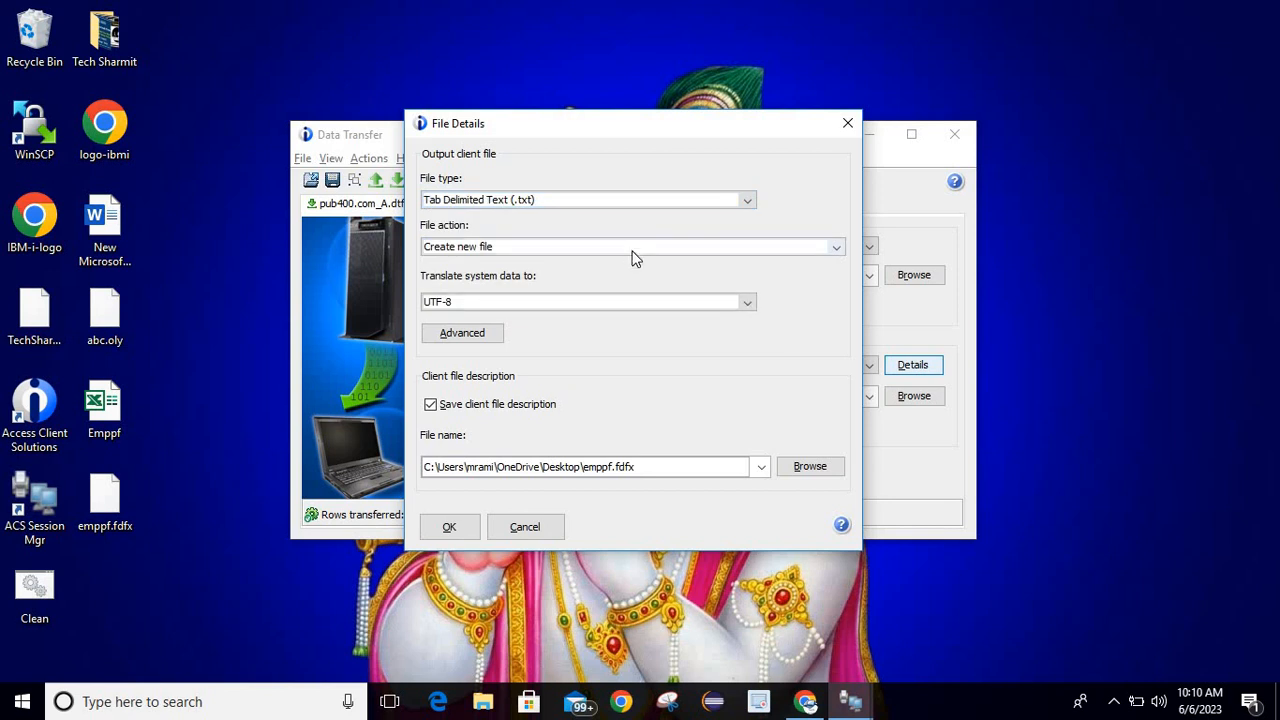
left_click(632, 252)
left_click(632, 251)
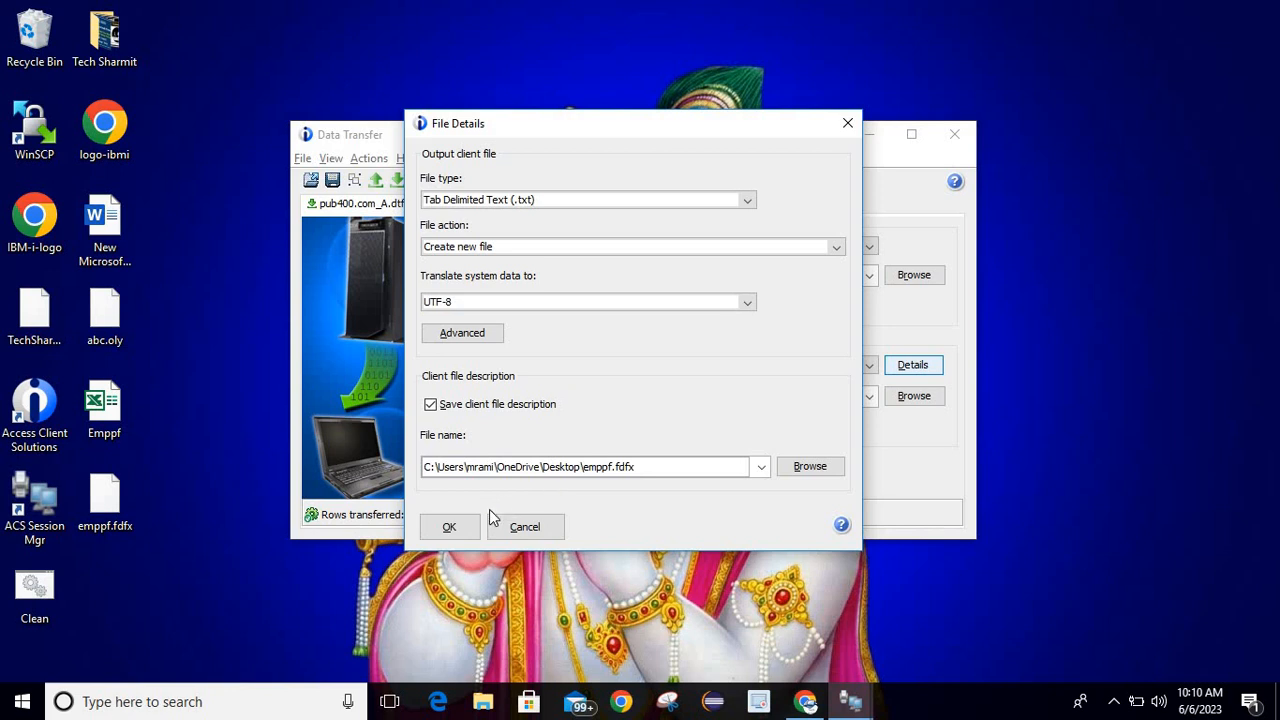
left_click(467, 530)
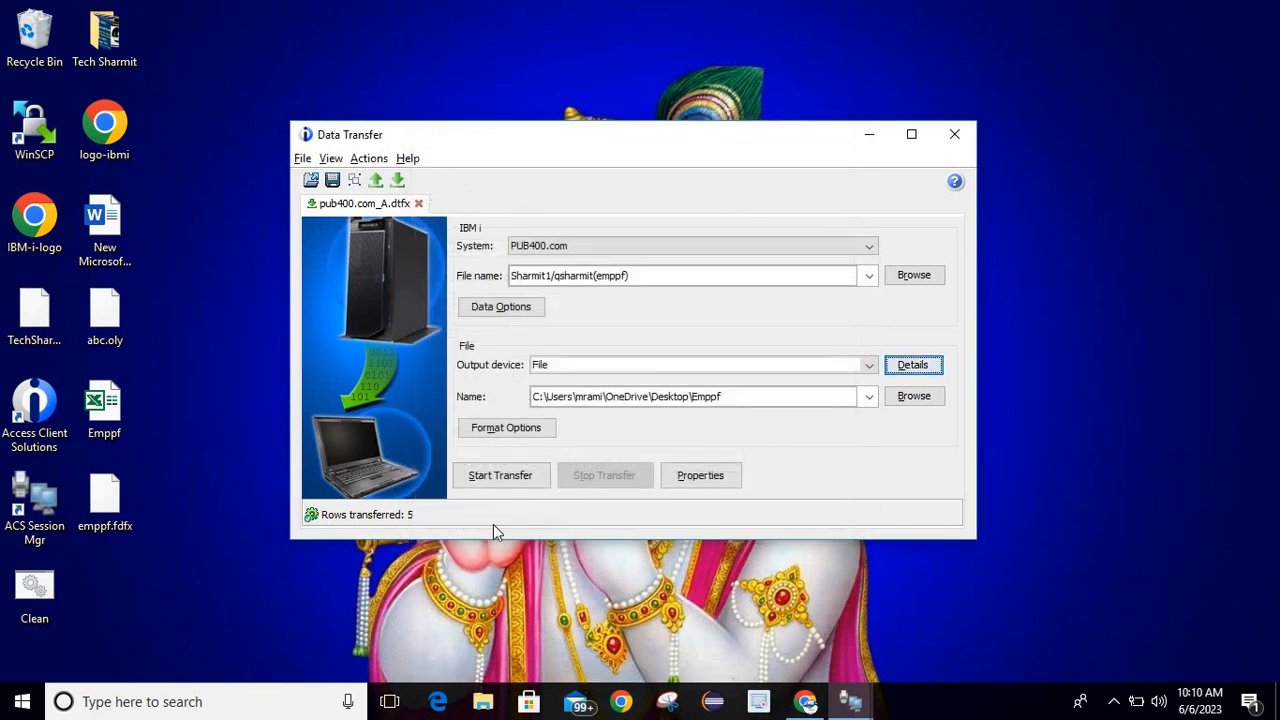
Run the transfer of the EMPPF source member to the text file and acknowledge its completion
left_click(747, 400)
left_click(502, 473)
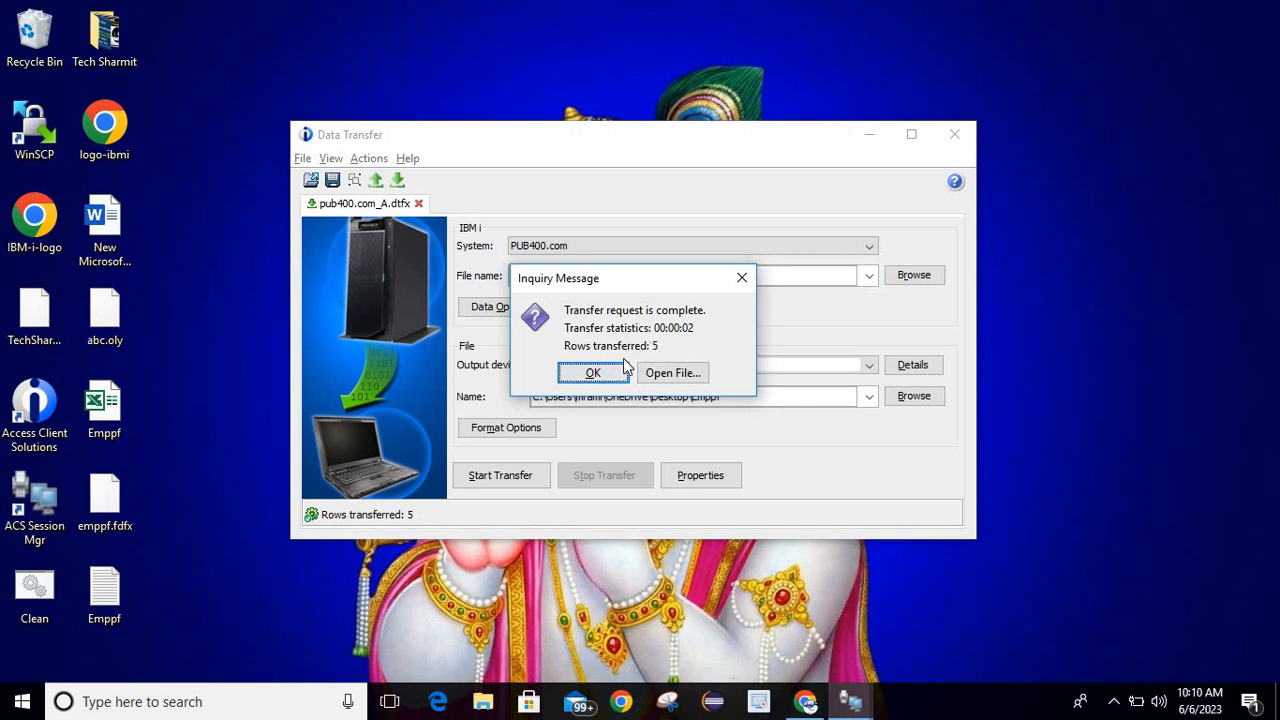
left_click(604, 375)
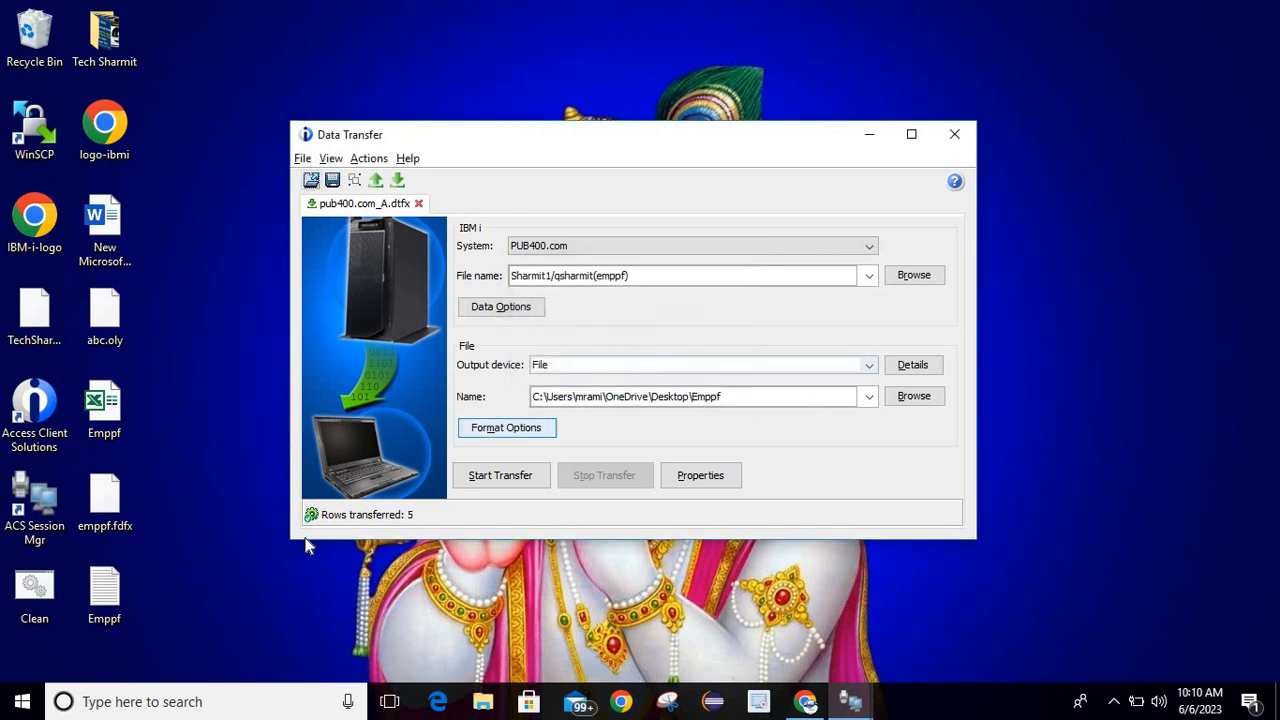
Open the Emppf text file from the desktop, review the transferred source lines in full view, and close it
left_click(199, 598)
double_click(129, 594)
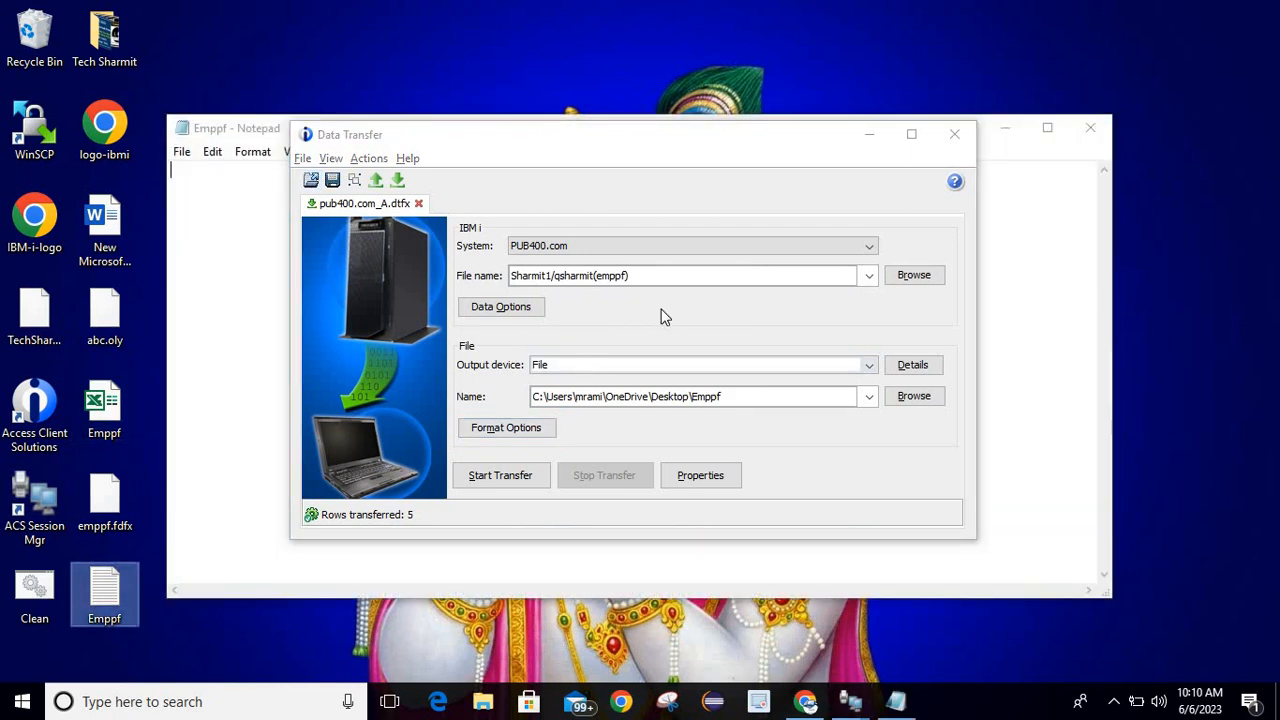
left_click(869, 135)
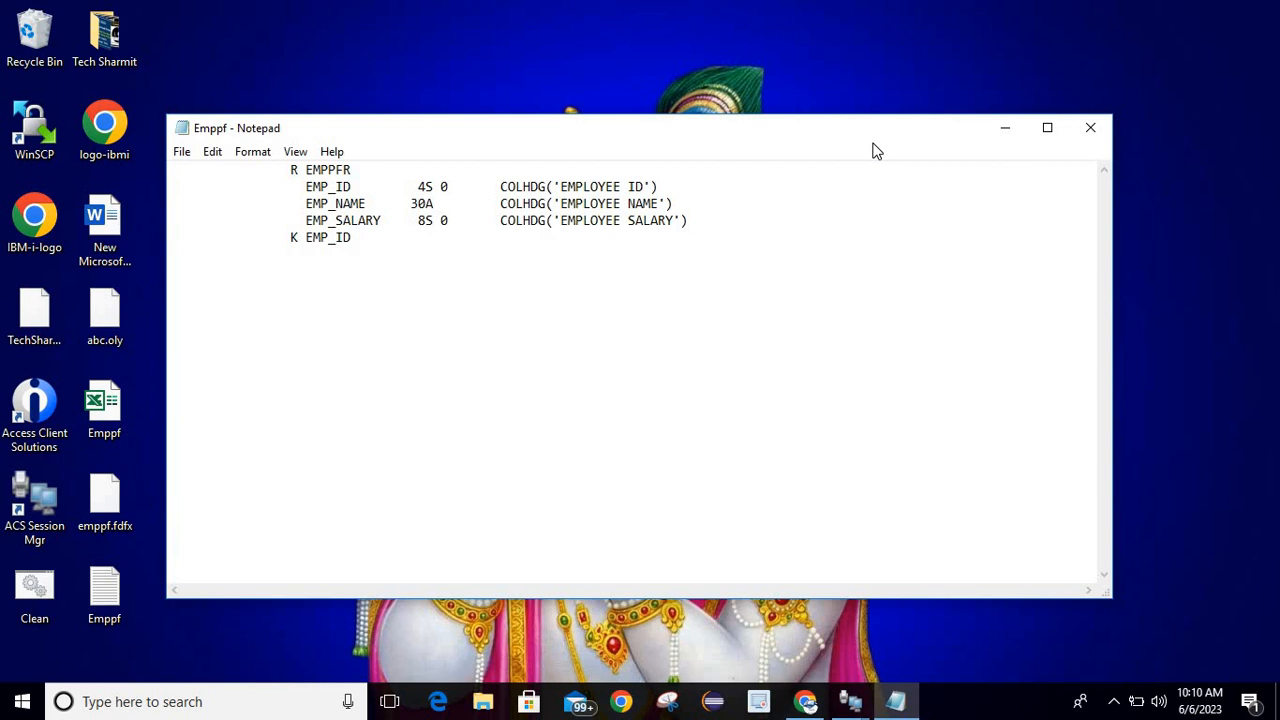
left_click(599, 208)
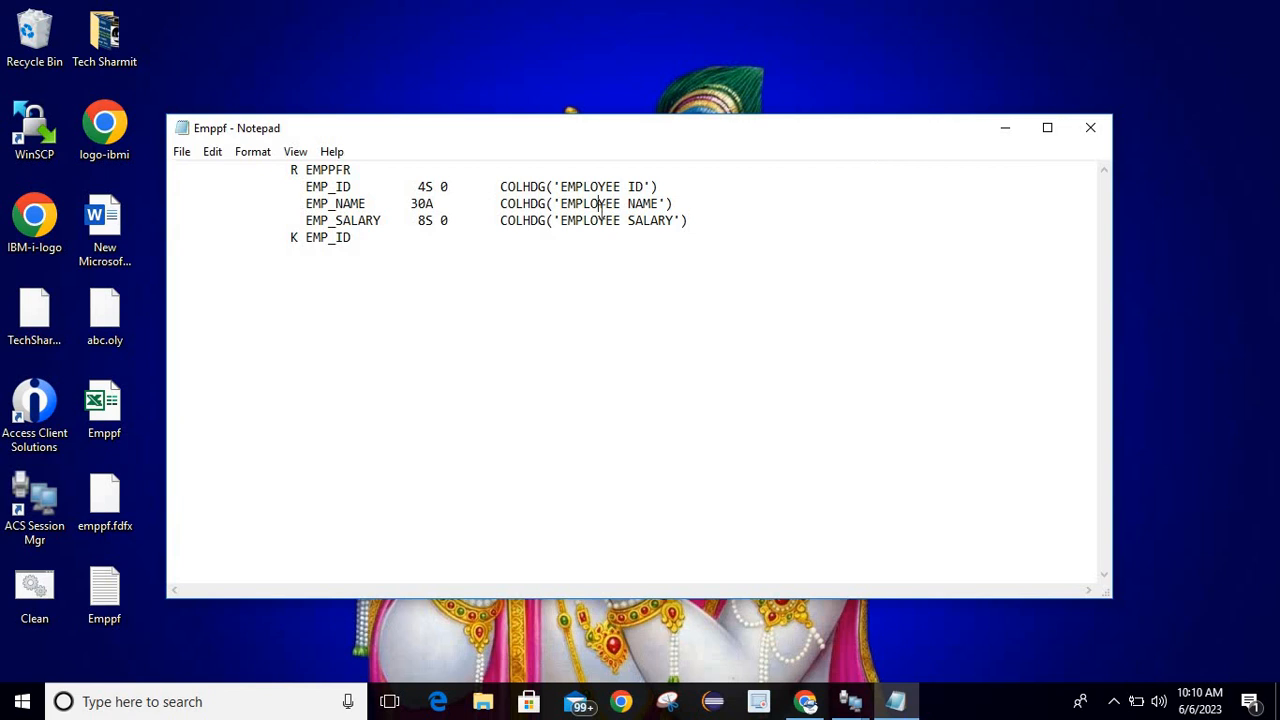
left_click(1047, 127)
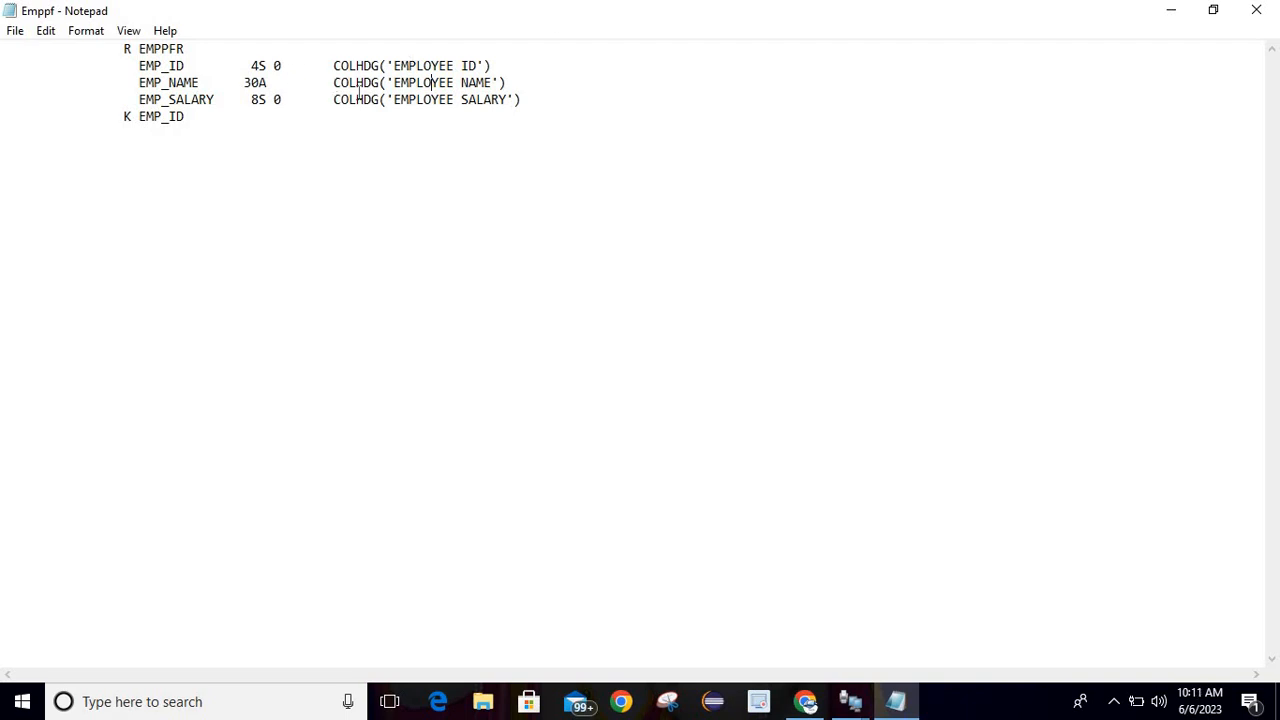
left_click(1257, 10)
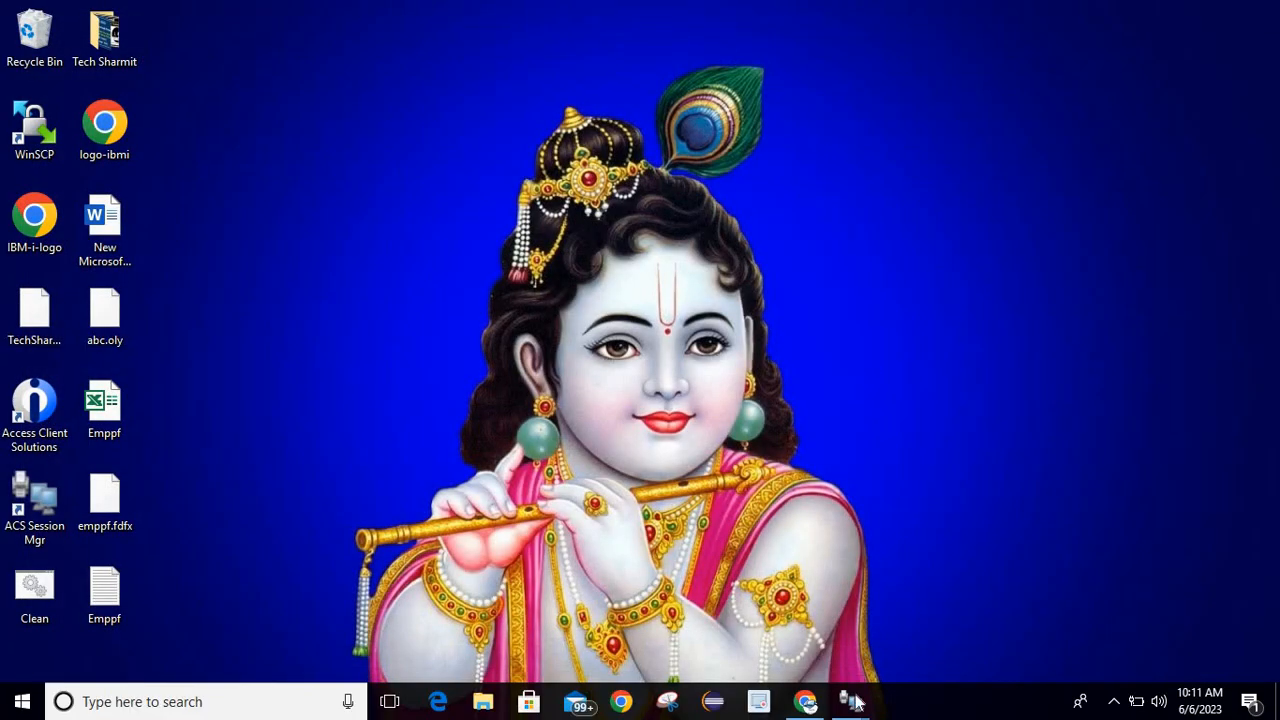
Switch to the 5250 display and exit the query data and the SQL session back to the QSHARMIT member list
mouse_move(855, 706)
left_click(903, 630)
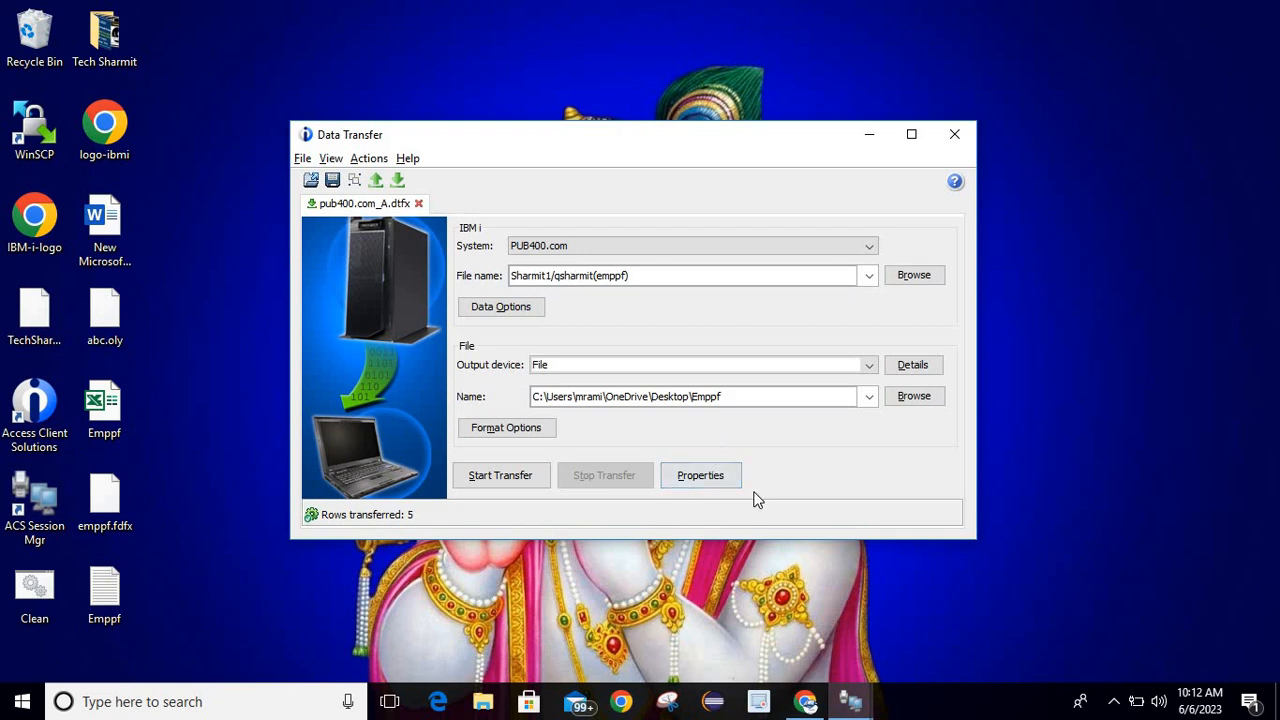
left_click(850, 701)
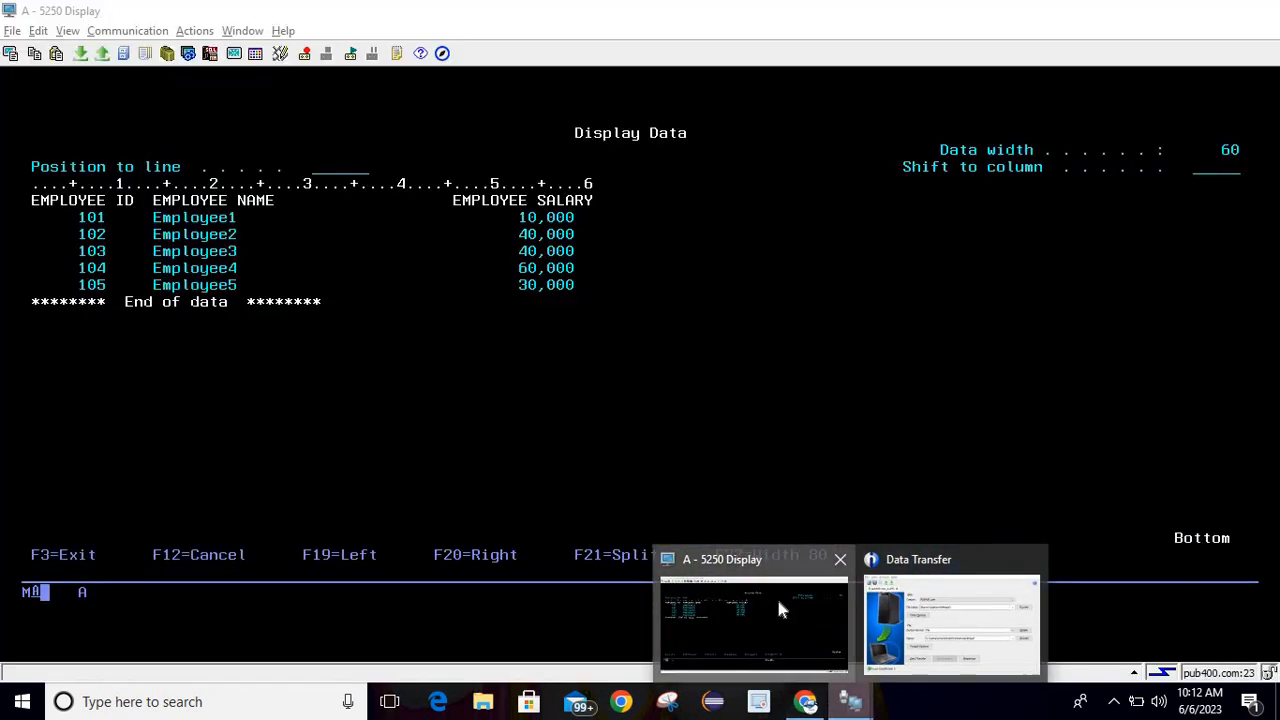
left_click(778, 605)
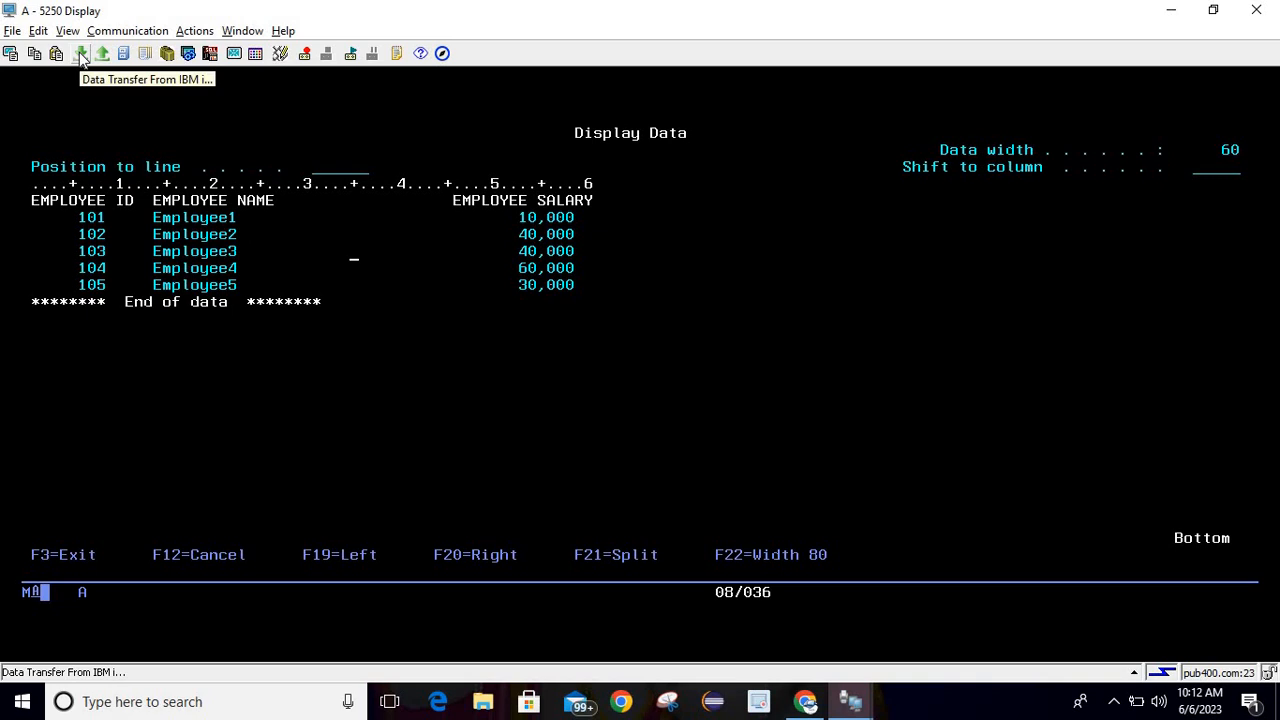
left_click(383, 266)
key("F3")
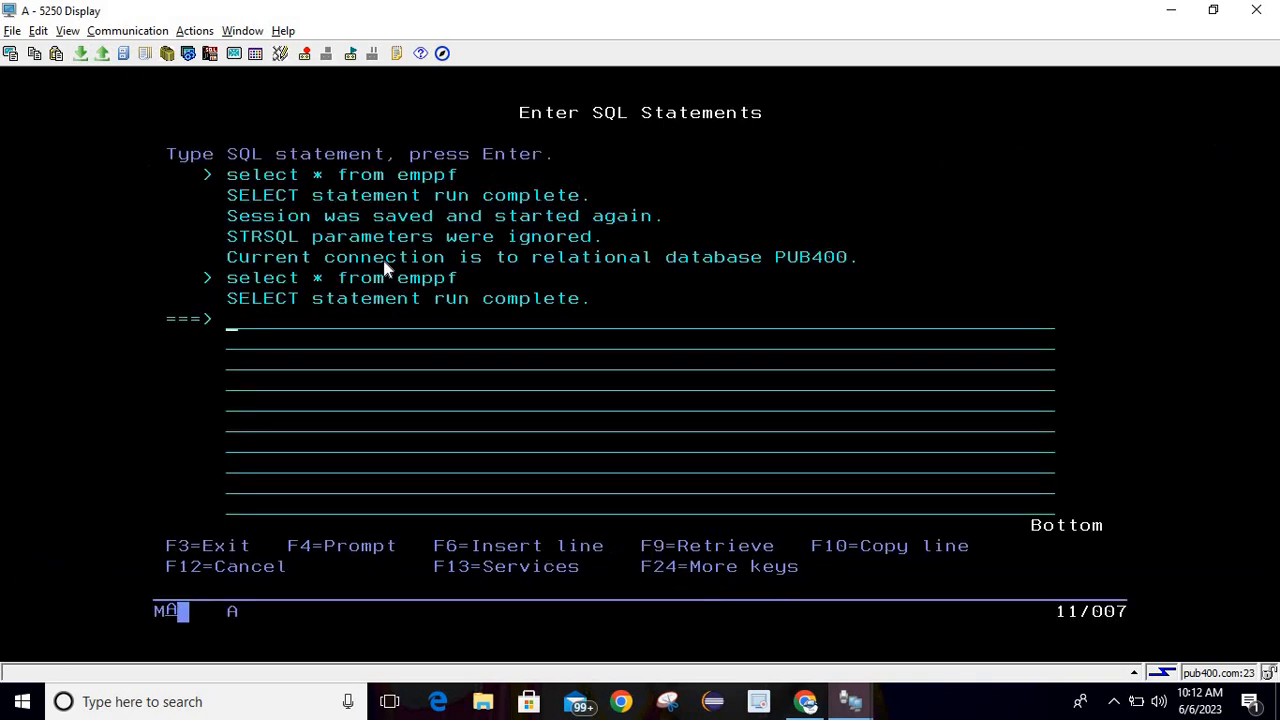
key("F3")
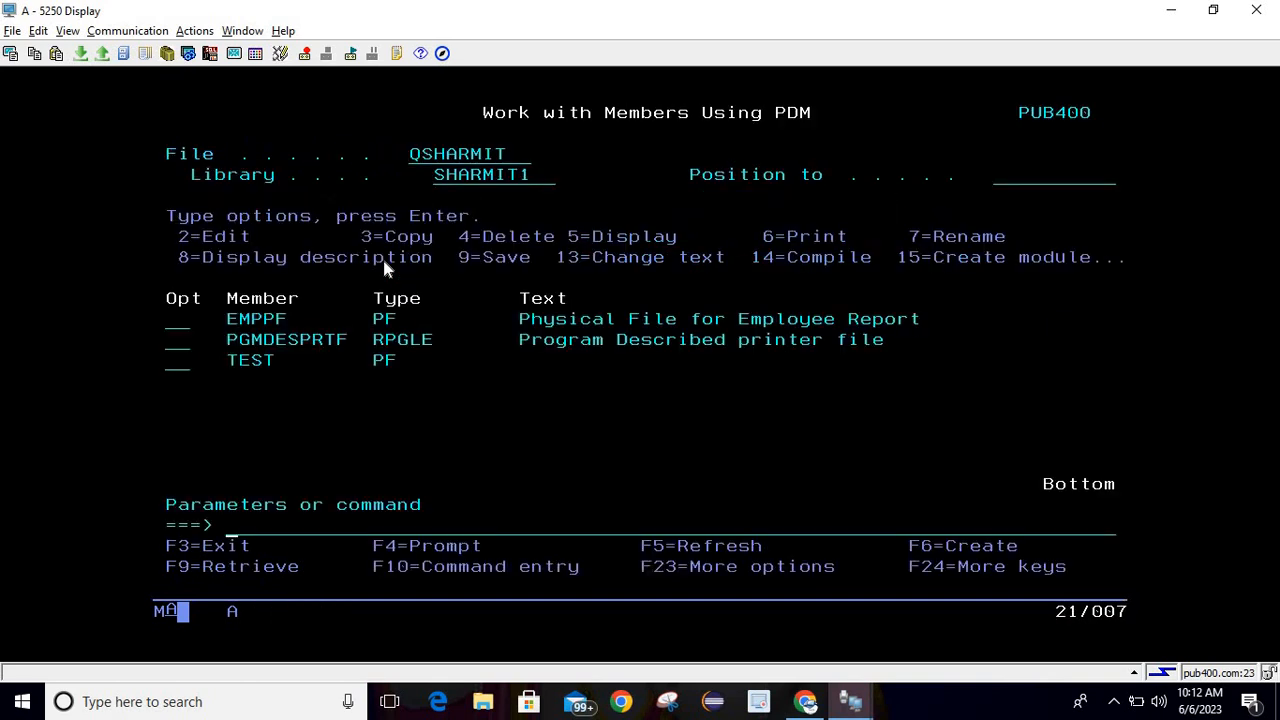